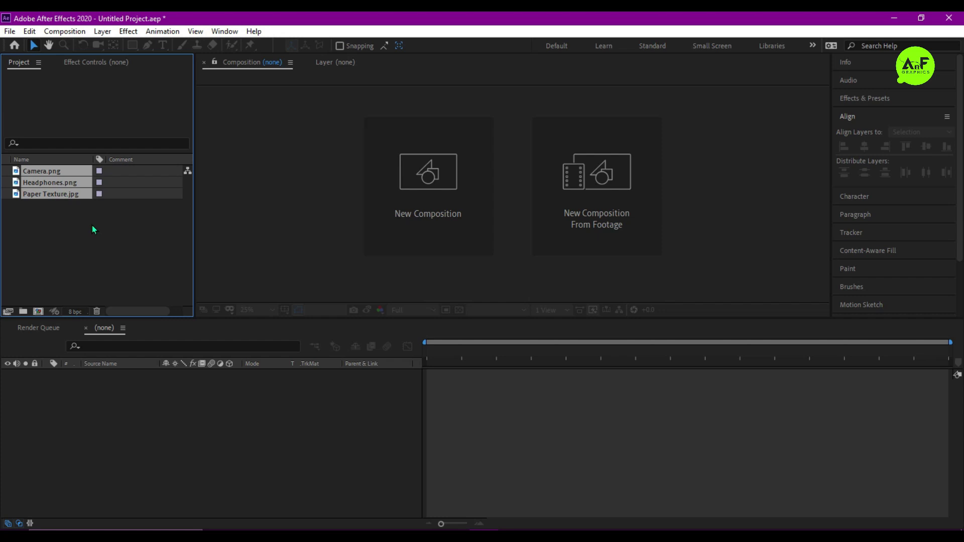
Step: Set up a new composition: width 1080, name 'Image Place holder', 5-second duration
left_click(413, 185)
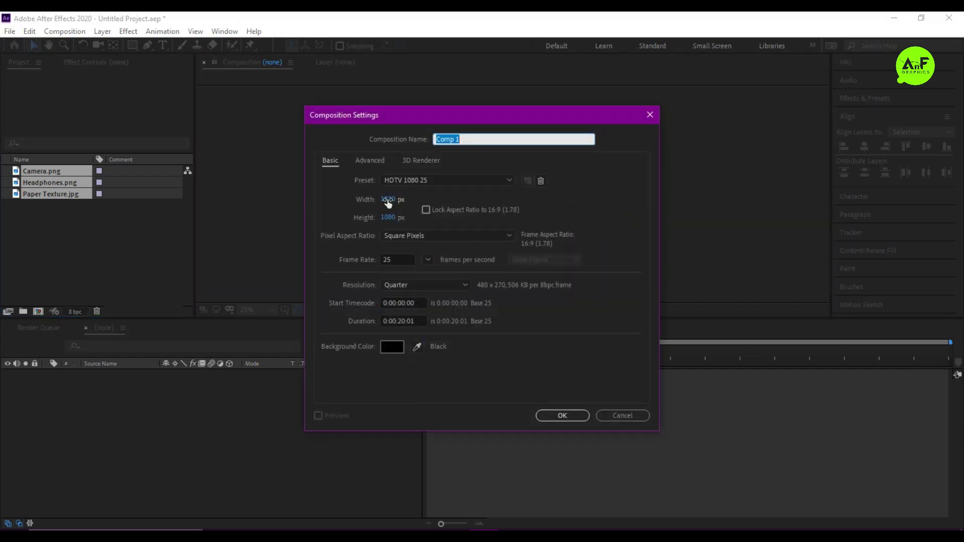
left_click(387, 201)
type("1080")
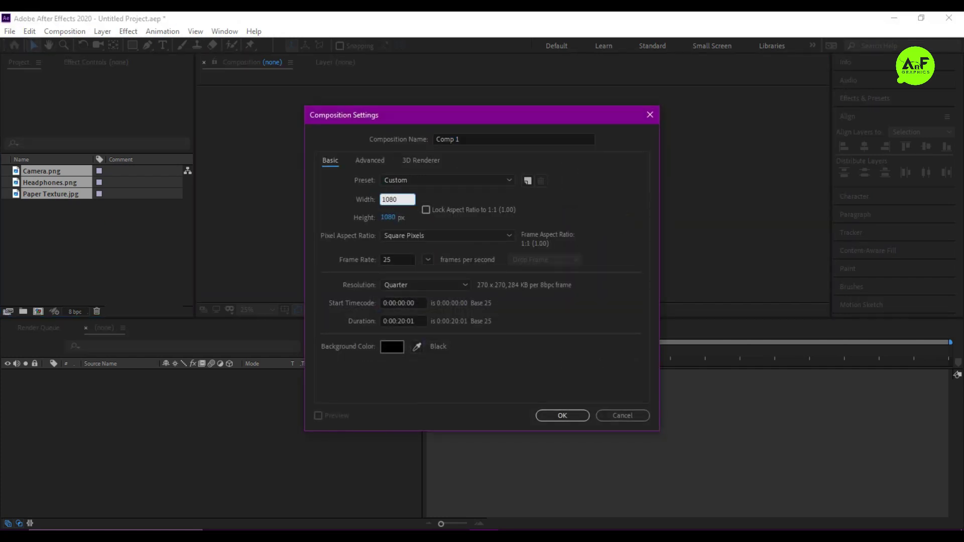
left_click(471, 143)
type("Image Place holder")
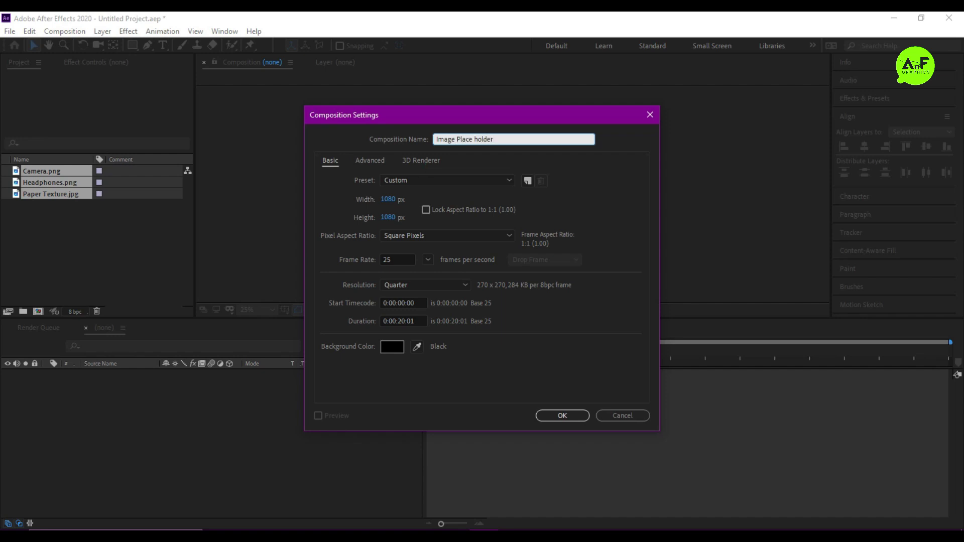
left_click(401, 320)
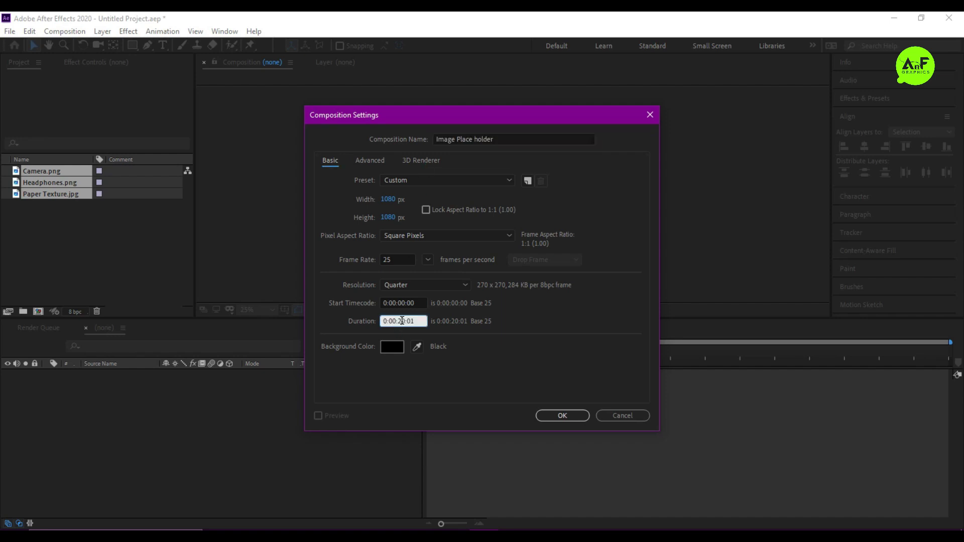
Step: Confirm the composition, add Headphones.png, shrink it and centre it horizontally
key("Return")
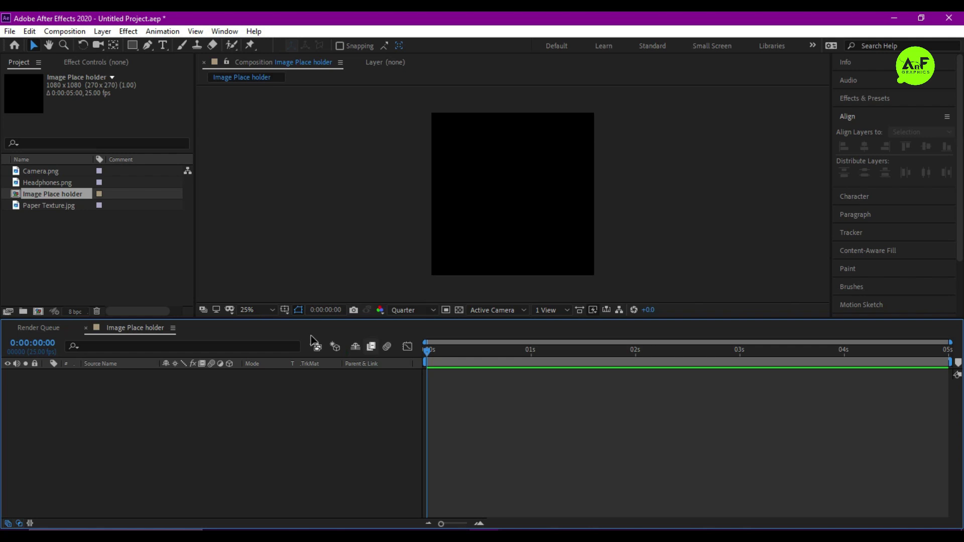
left_click(71, 239)
left_click(47, 183)
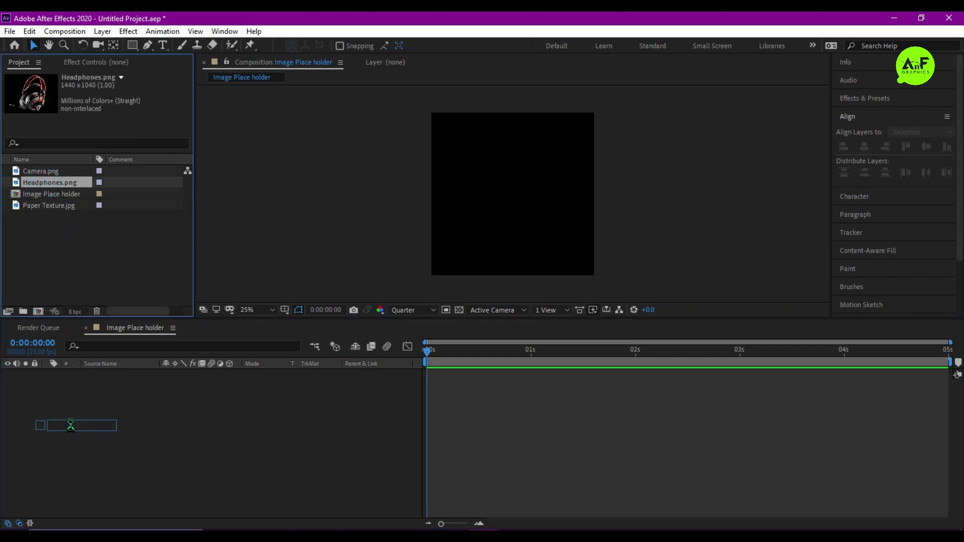
left_click_drag(48, 186, 75, 422)
left_click_drag(622, 198, 615, 198)
left_click(867, 148)
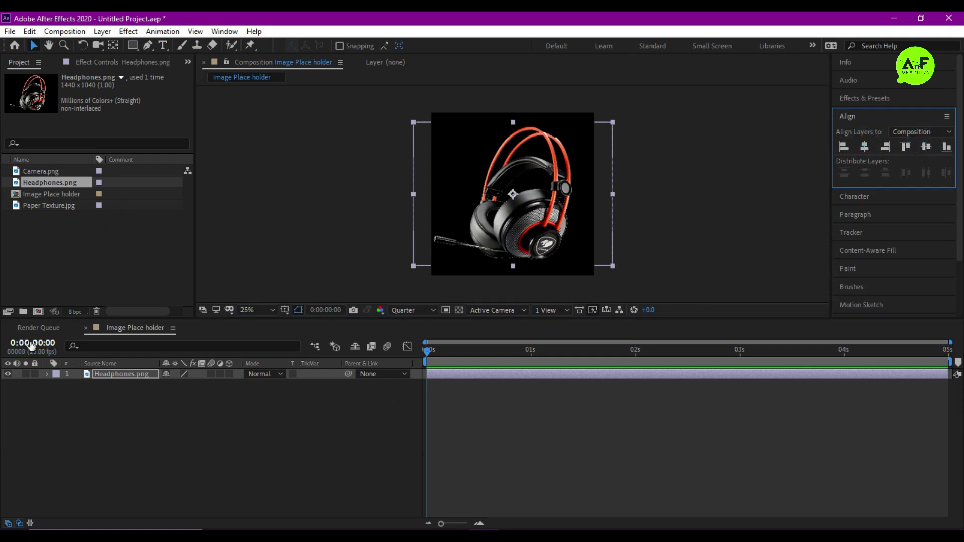
Step: Set up another composition named 'Text Place holder' with width 1920
left_click(38, 312)
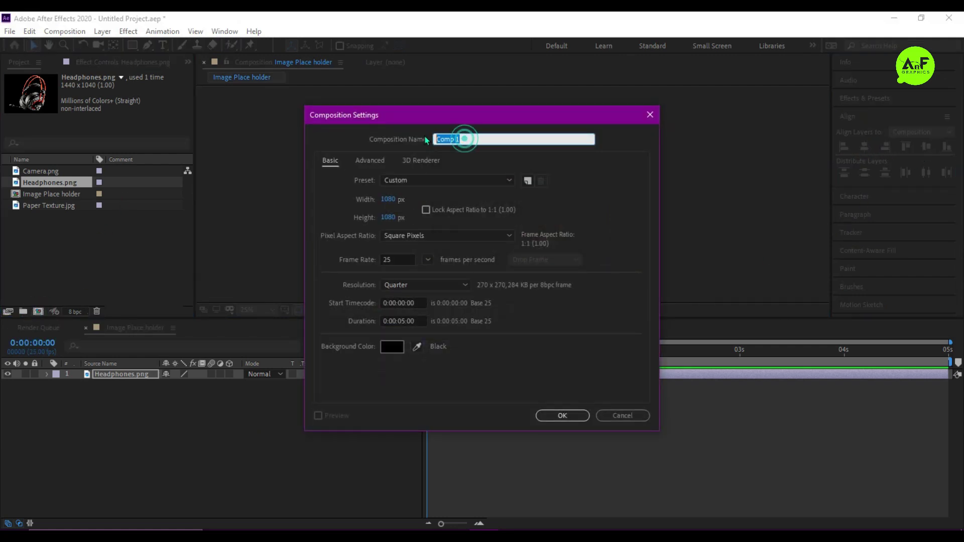
type("Text Place holder")
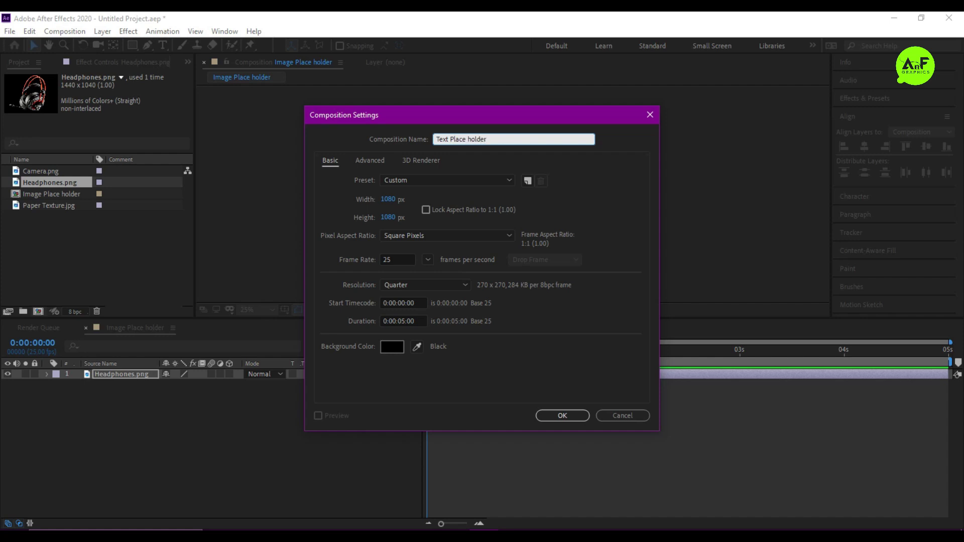
left_click(388, 199)
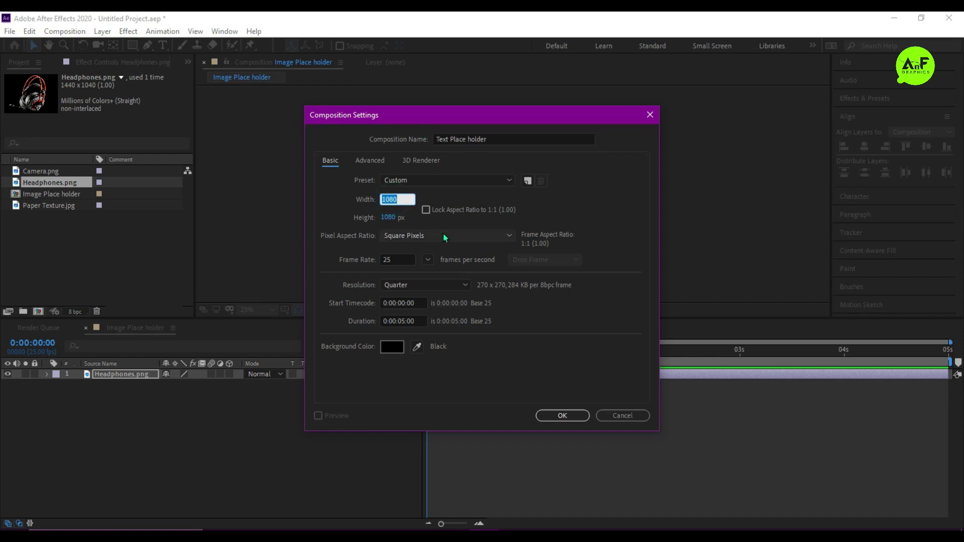
type("1920")
Step: Confirm the composition and add a centred HEADPHONE text layer, stretched taller
key("Return")
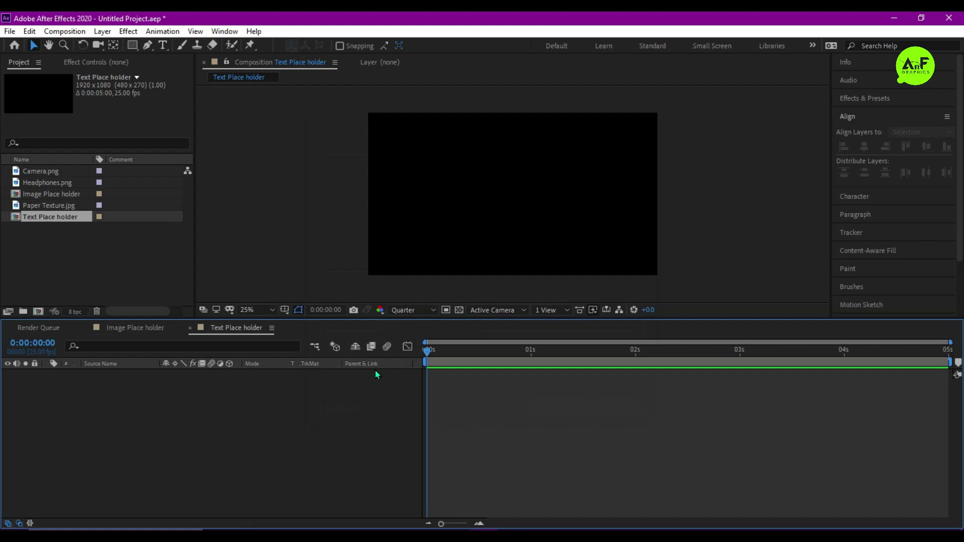
key("ctrl+t")
left_click(428, 194)
type("headph")
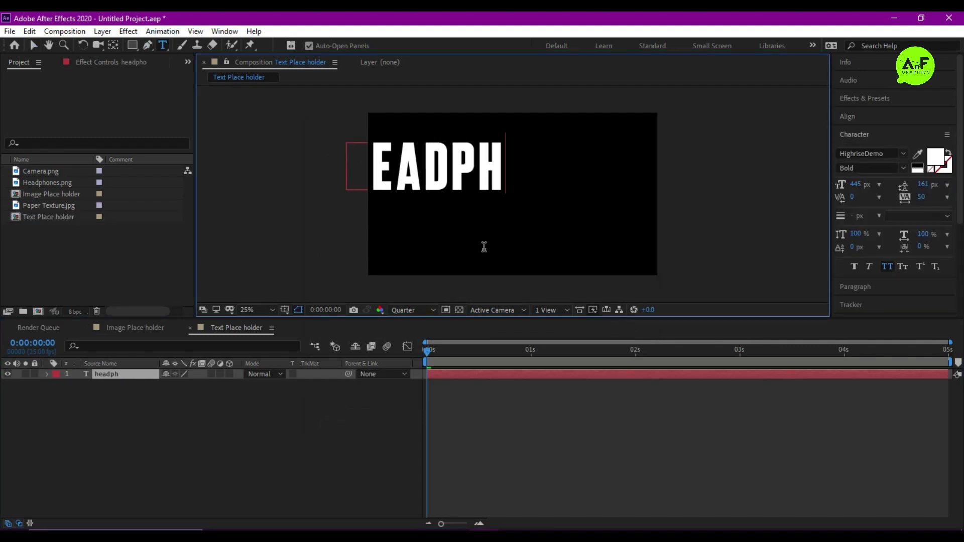
type("onev")
key("ctrl+alt+Home")
key("ctrl+Home")
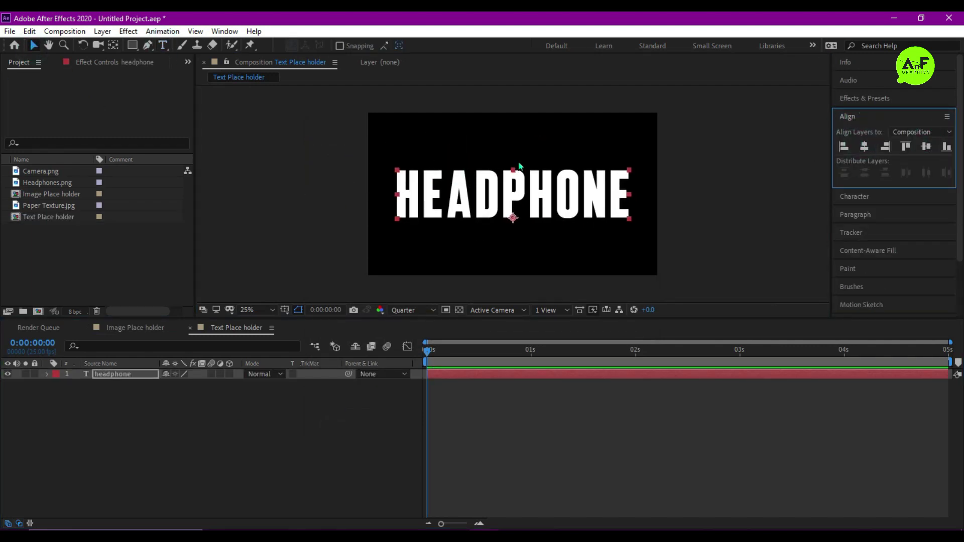
left_click_drag(513, 170, 513, 149)
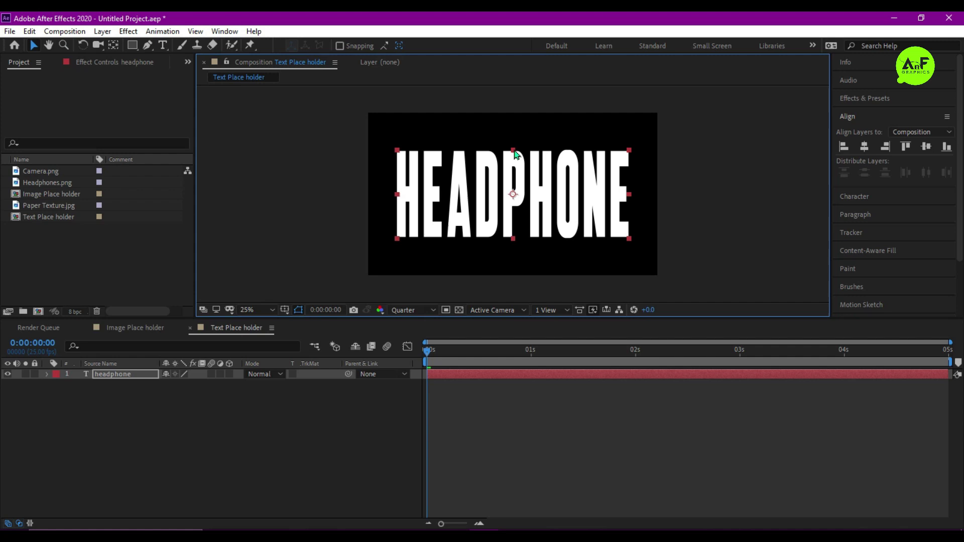
mouse_move(631, 198)
left_mouse_down()
mouse_move(642, 197)
mouse_move(630, 194)
left_mouse_up()
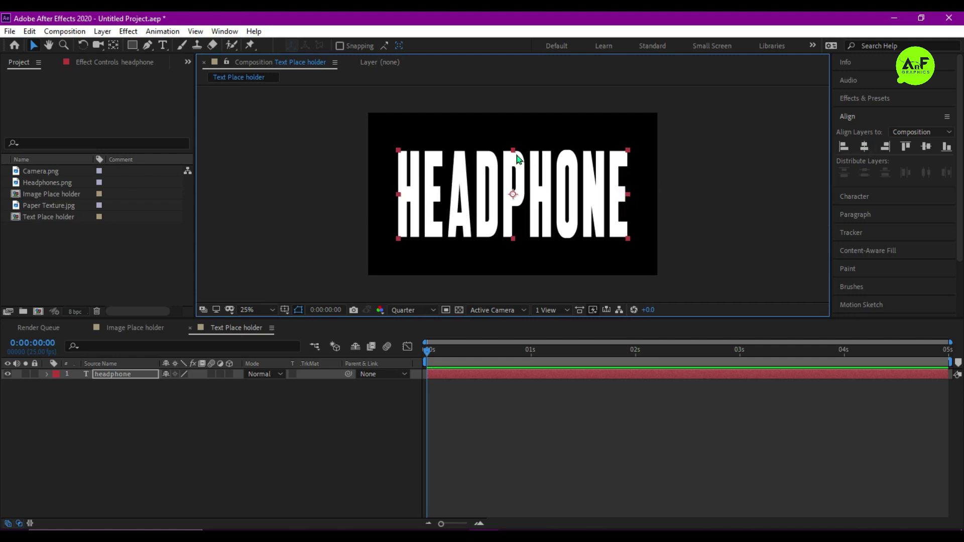
left_click(864, 146)
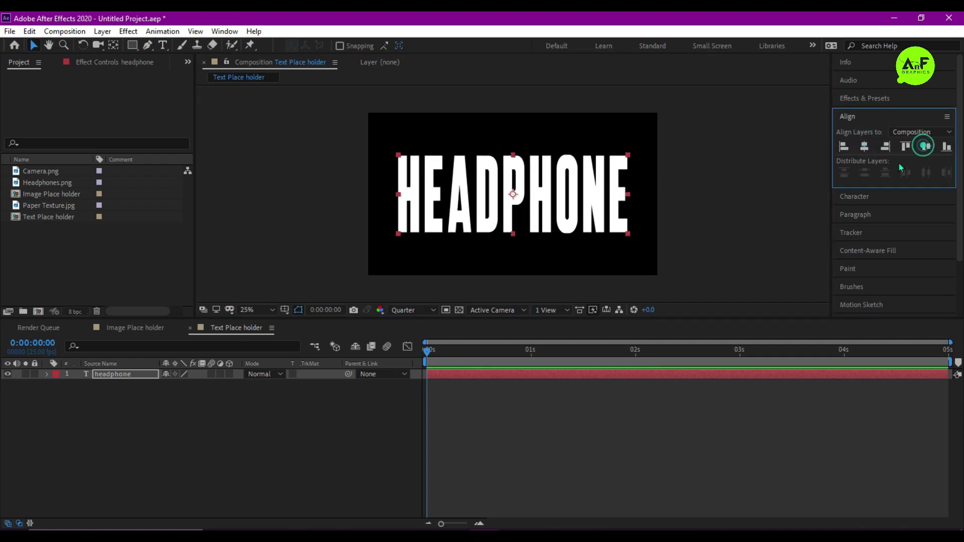
Step: Give the HEADPHONE layer a Scale text animator with Opacity set to 0%
left_click(101, 374)
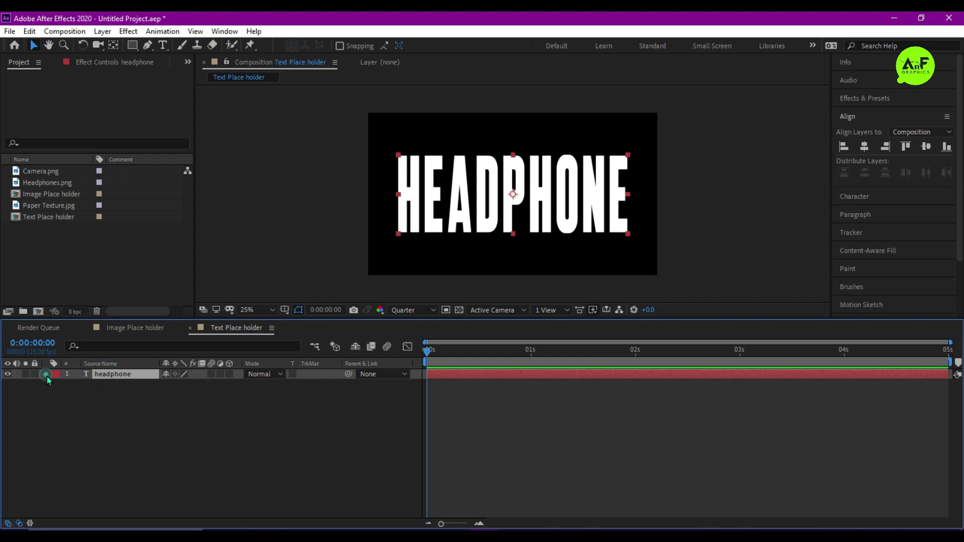
left_click(46, 375)
left_click(235, 385)
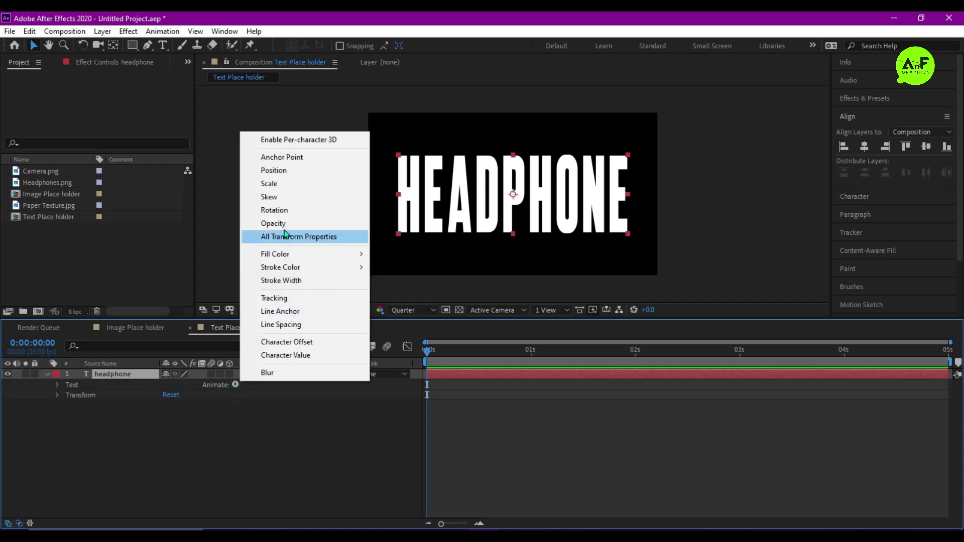
left_click(285, 184)
left_click(233, 426)
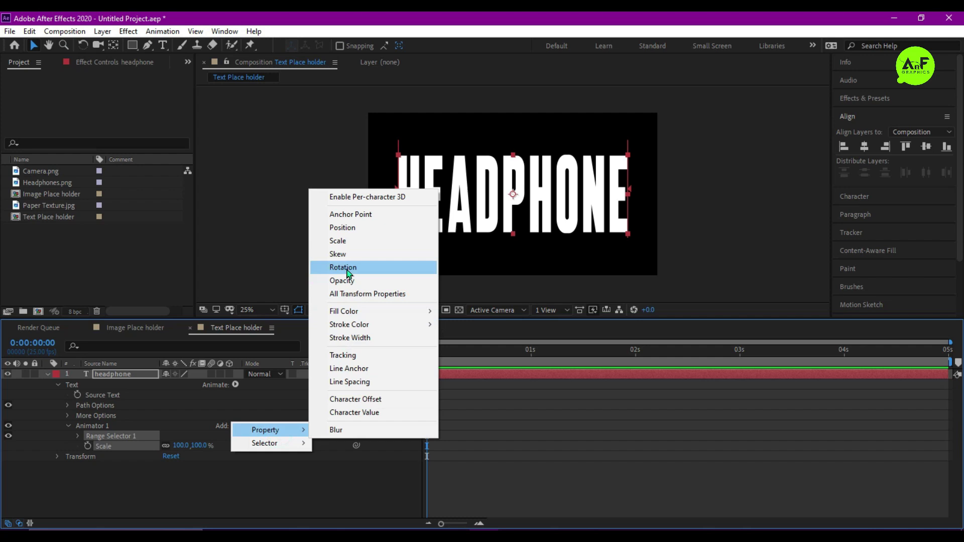
left_click(343, 280)
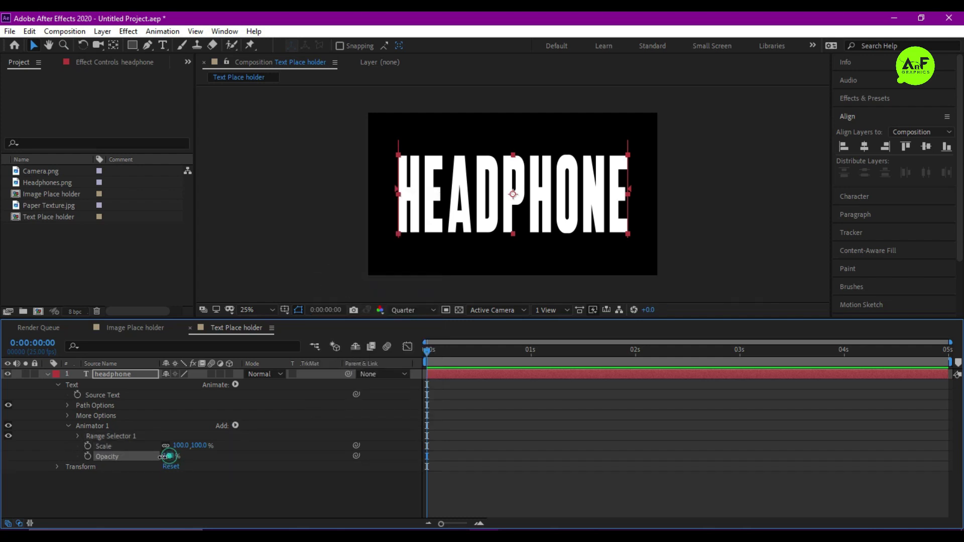
left_click_drag(167, 456, 81, 467)
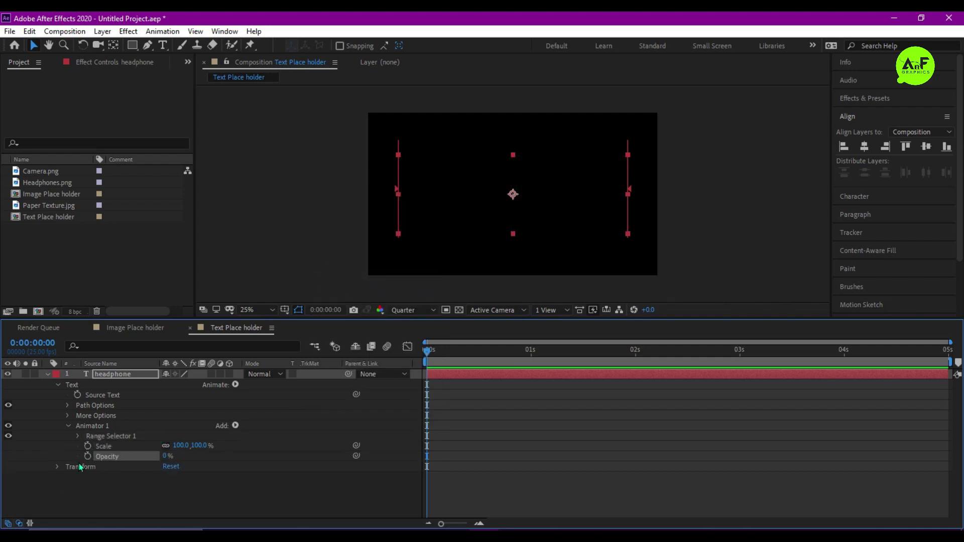
Step: Keyframe the range selector Offset from -100% at 0s to 100% at 1s, then preview
left_click(79, 436)
left_click(98, 467)
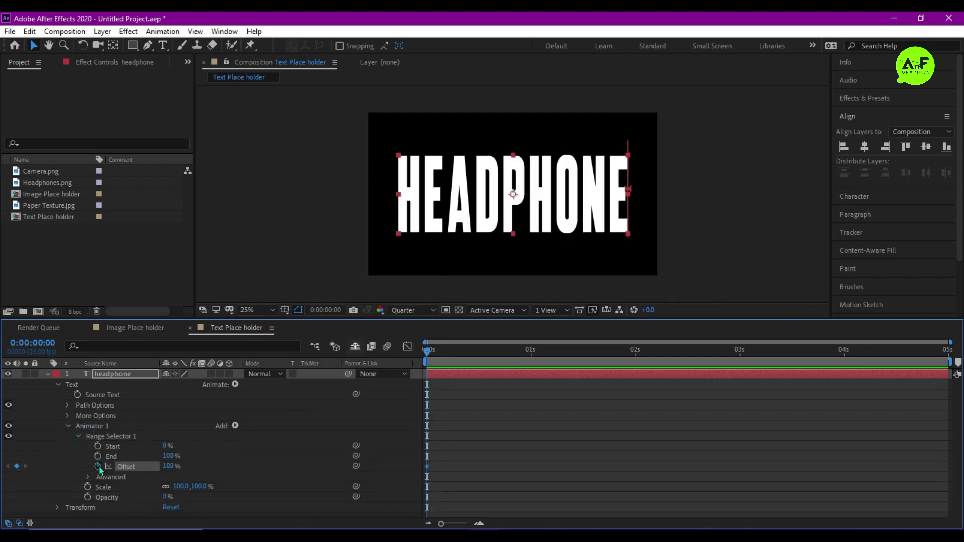
left_click(169, 466)
type("100")
left_click(531, 357)
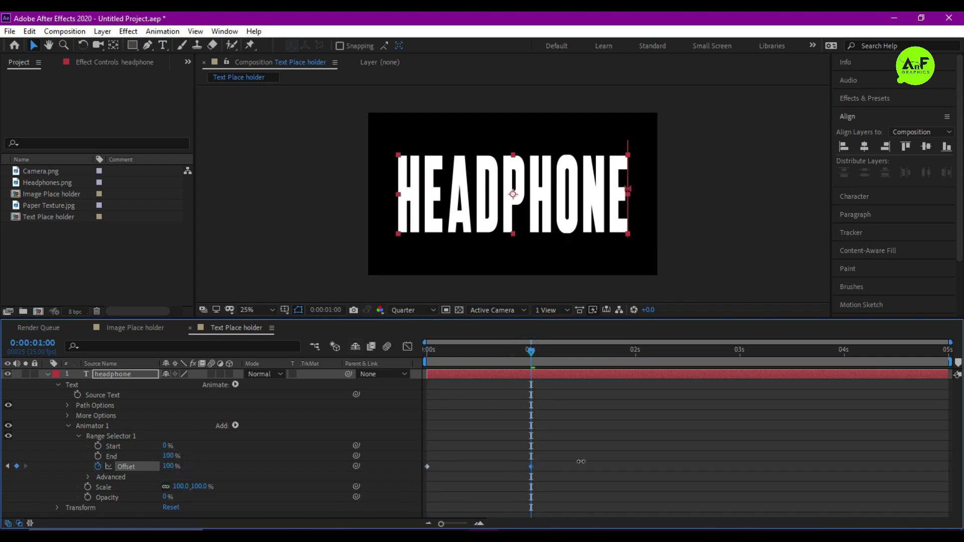
left_click_drag(536, 358, 351, 357)
key("space")
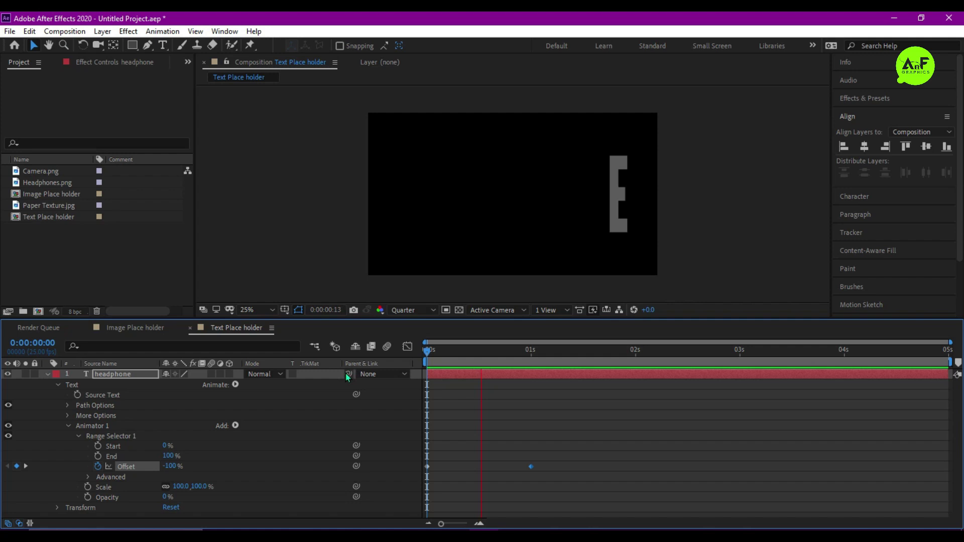
key("space")
Step: Set the range selector Shape to Ramp Up and preview the reveal
left_click(88, 475)
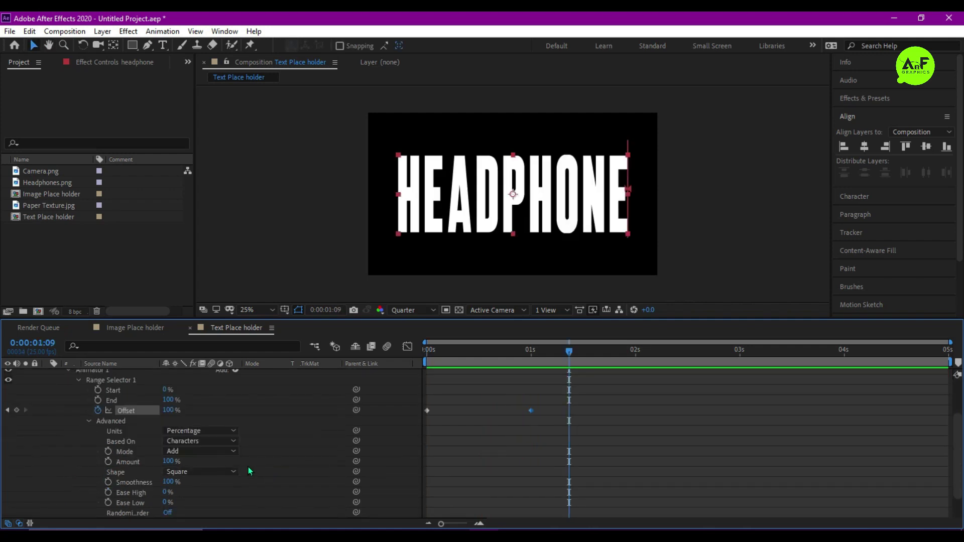
left_click(207, 472)
left_click(209, 406)
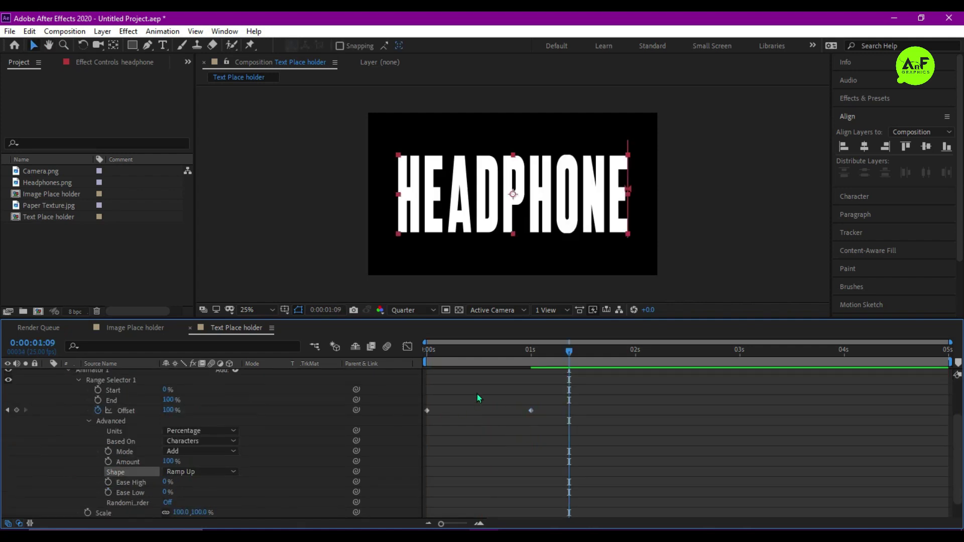
left_click(428, 350)
key("space")
key("space")
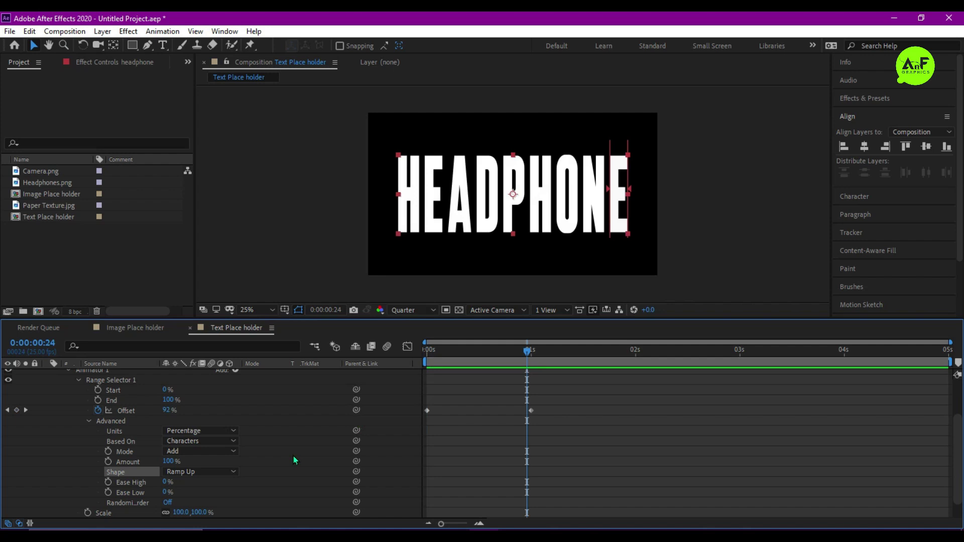
Step: Add a Position property of 0,70 to Animator 1 and preview
left_click(88, 421)
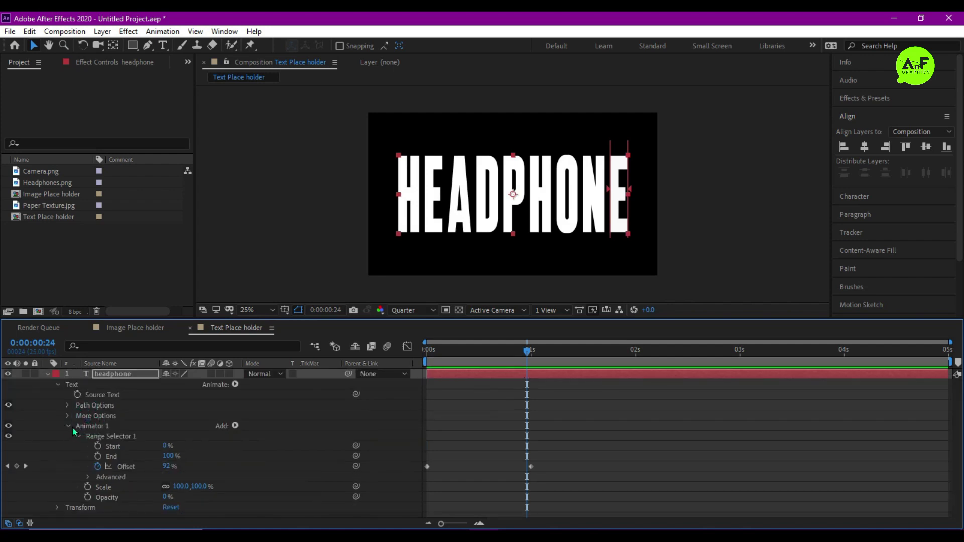
left_click(68, 426)
left_click(235, 385)
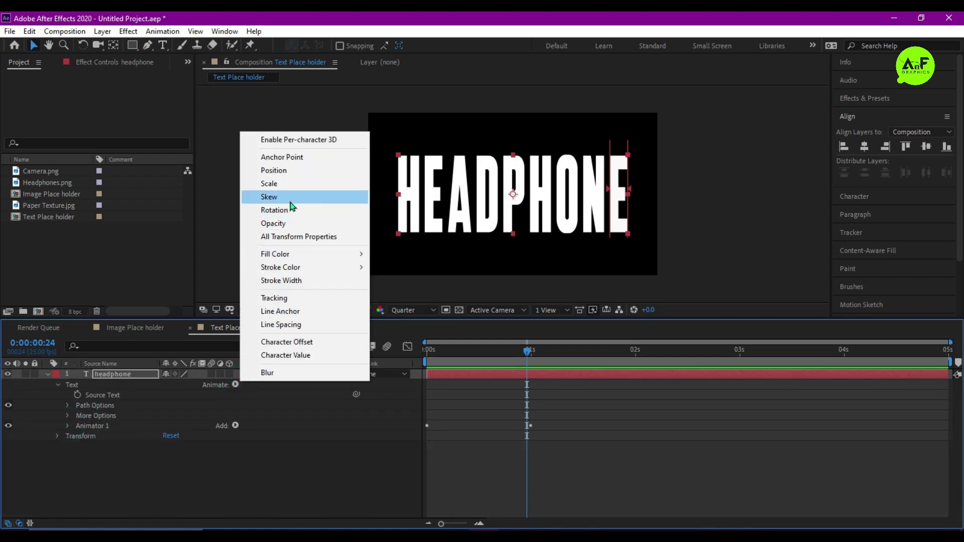
left_click(291, 170)
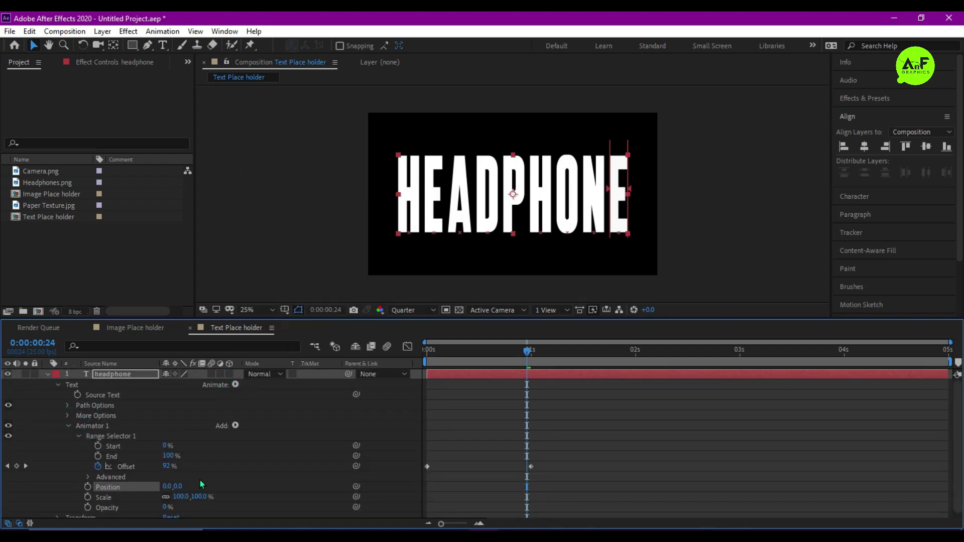
left_click(174, 480)
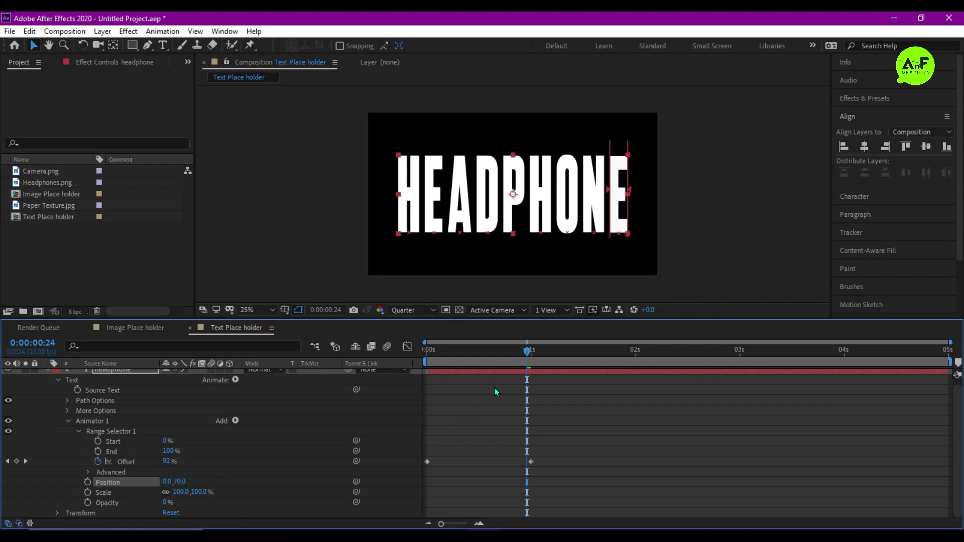
left_click_drag(526, 351, 350, 356)
key("space")
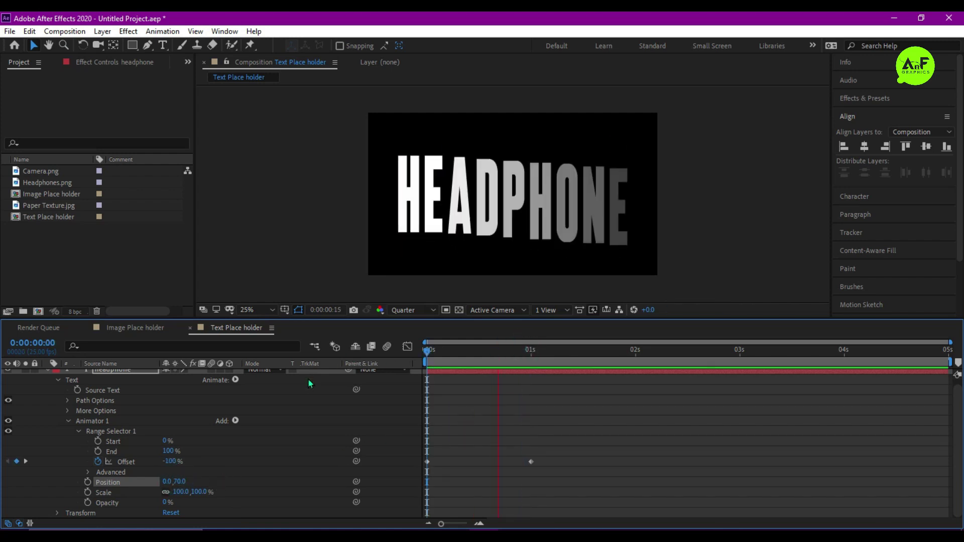
key("space")
Step: Set the range selector End to 50% and preview
left_click(169, 452)
type("50")
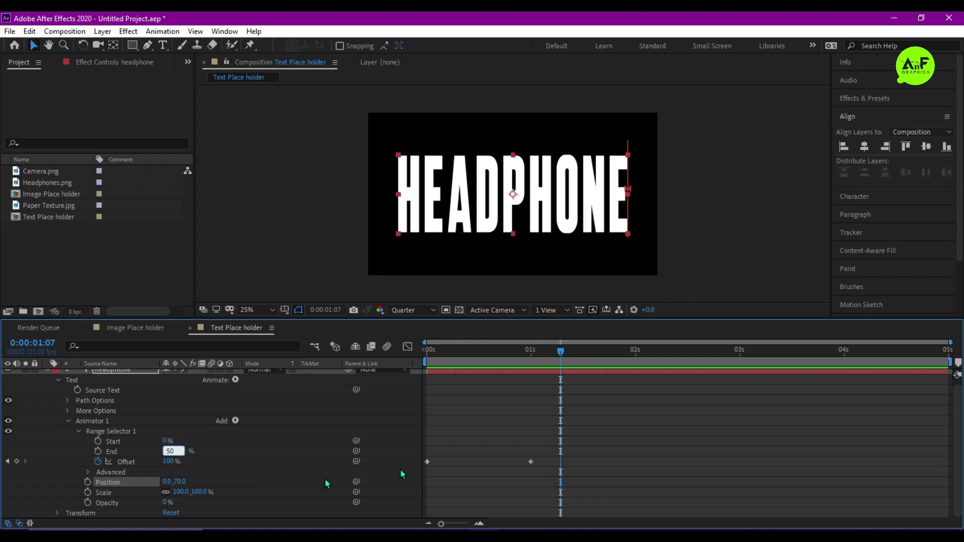
key("Return")
left_click_drag(451, 358, 386, 386)
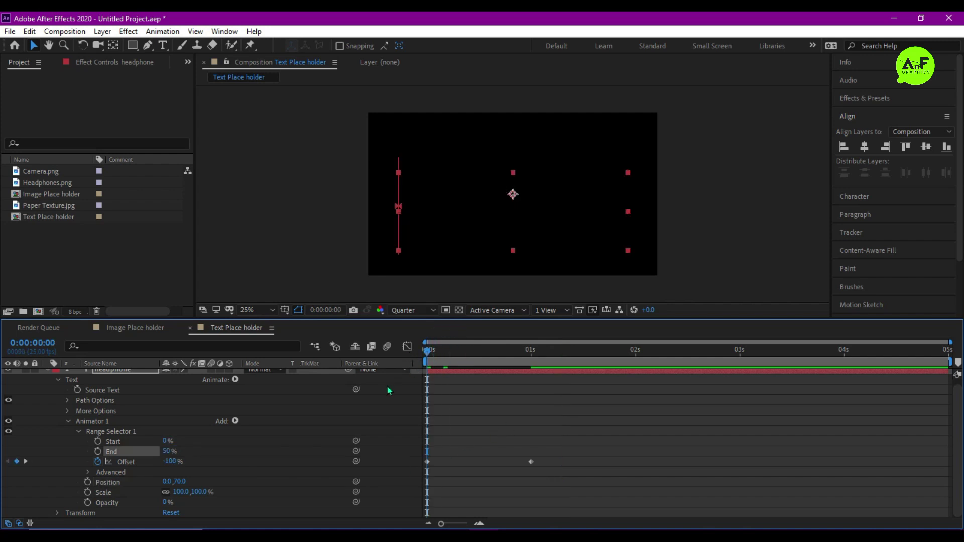
key("space")
Step: Set Ease High to 50% and Ease Low to 100%, then preview
left_click(87, 472)
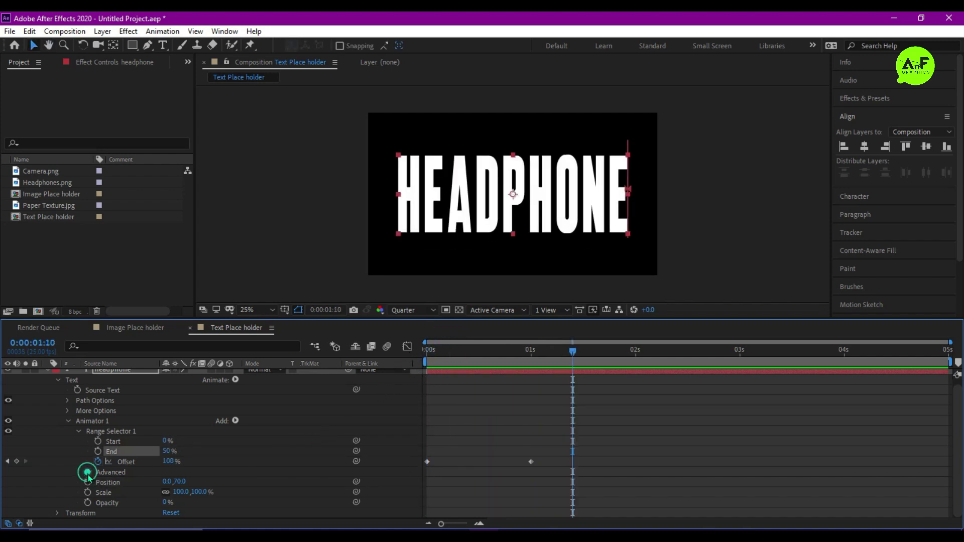
scroll(183, 480, "down", 1)
scroll(196, 497, "down", 2)
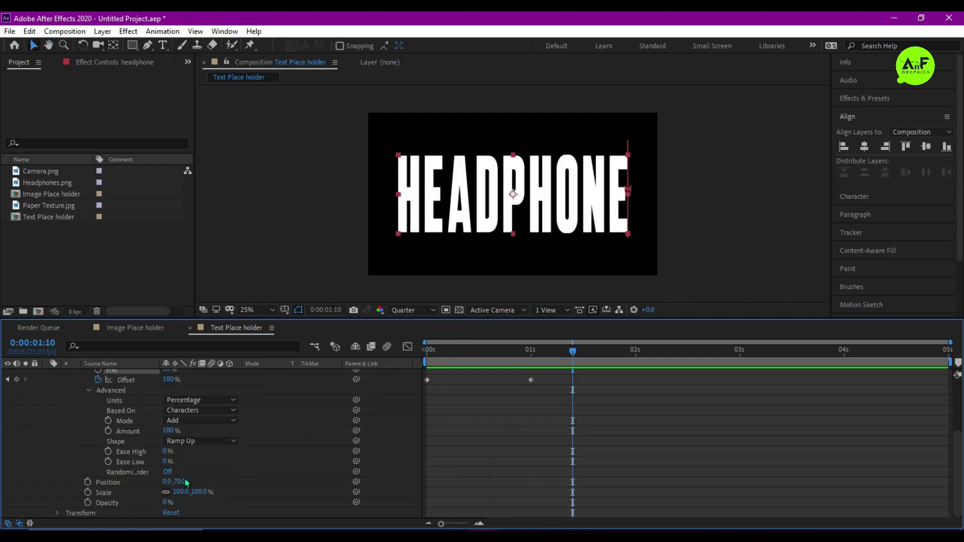
left_click(166, 451)
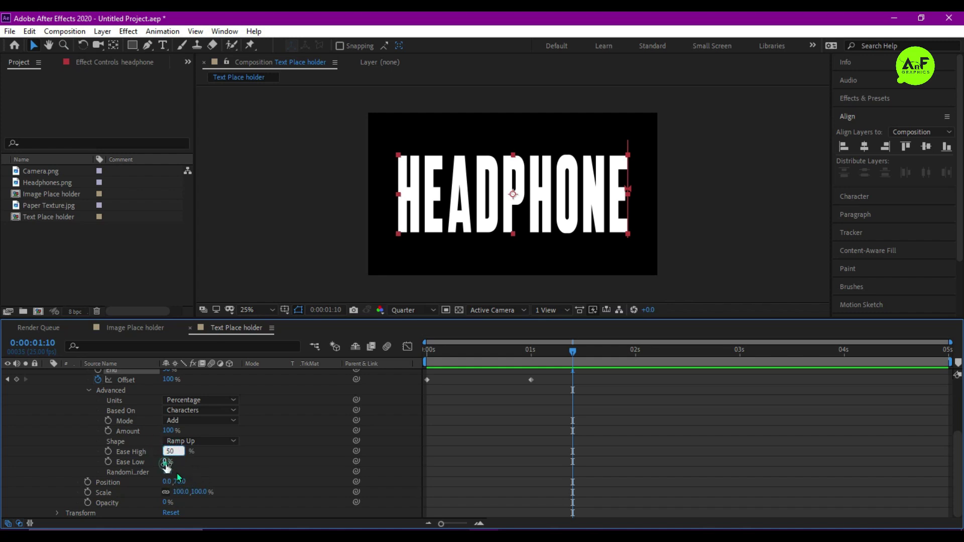
left_click(166, 462)
type("0")
key("Return")
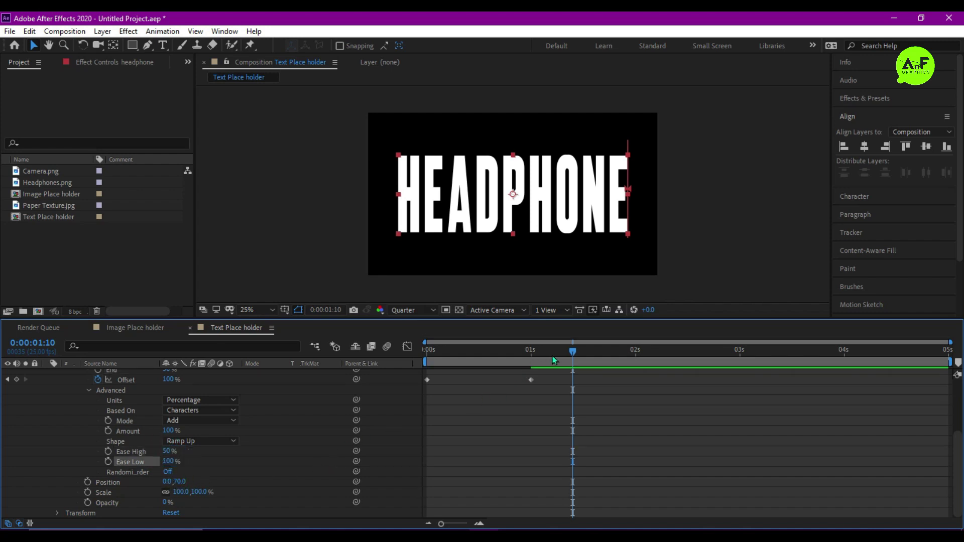
left_click_drag(572, 350, 427, 350)
key("space")
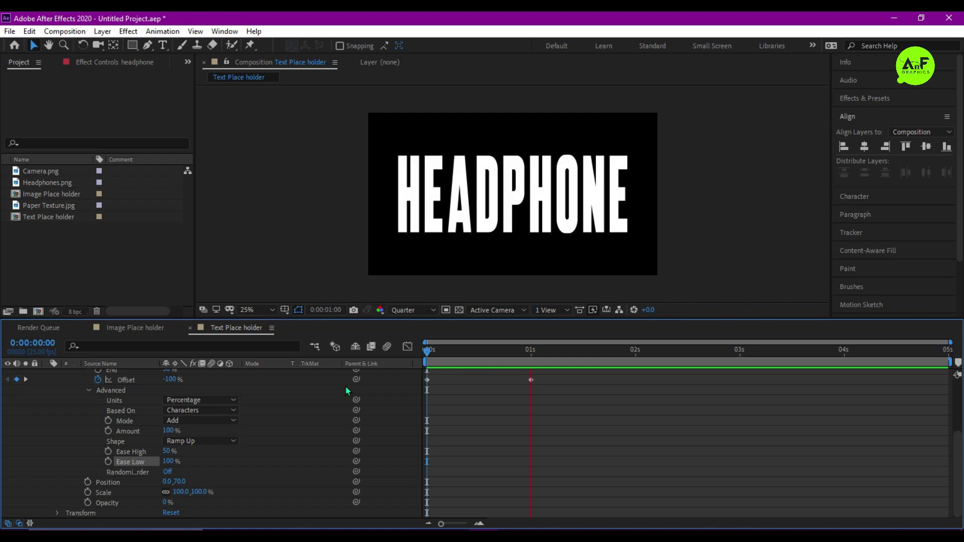
left_click(44, 209)
Step: Add Paper Texture.jpg under the text as an Alpha Matte layer and duplicate it
left_click_drag(78, 388, 99, 445)
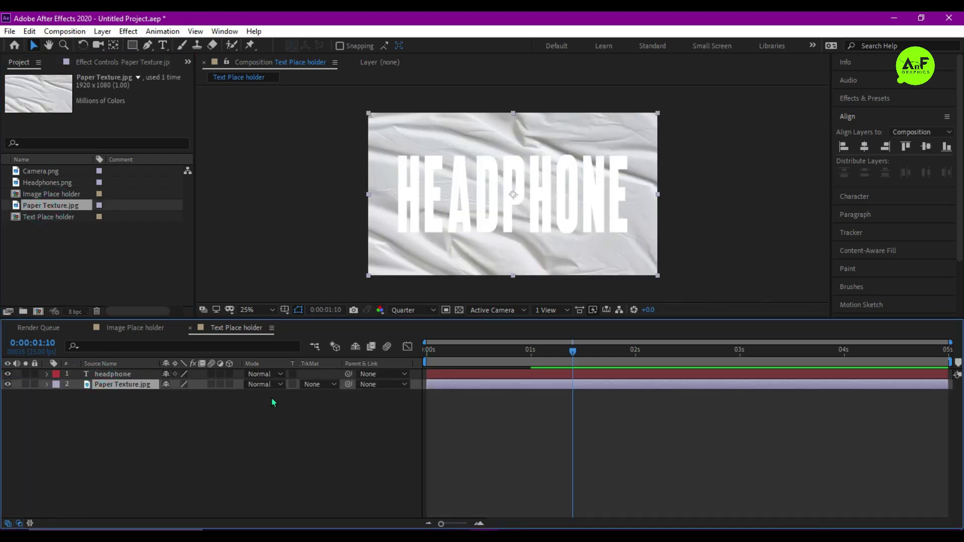
left_click(315, 384)
left_click(324, 414)
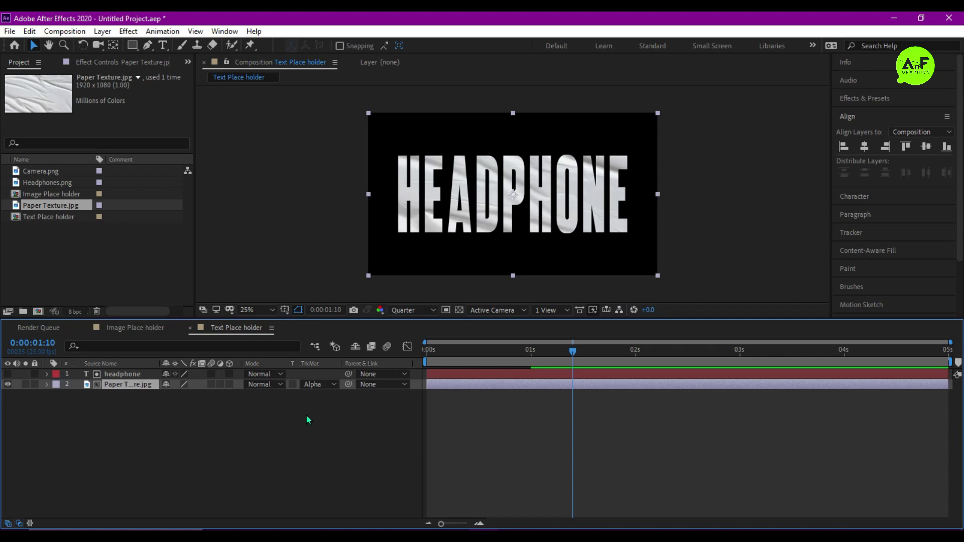
double_click(134, 387)
key("ctrl+d")
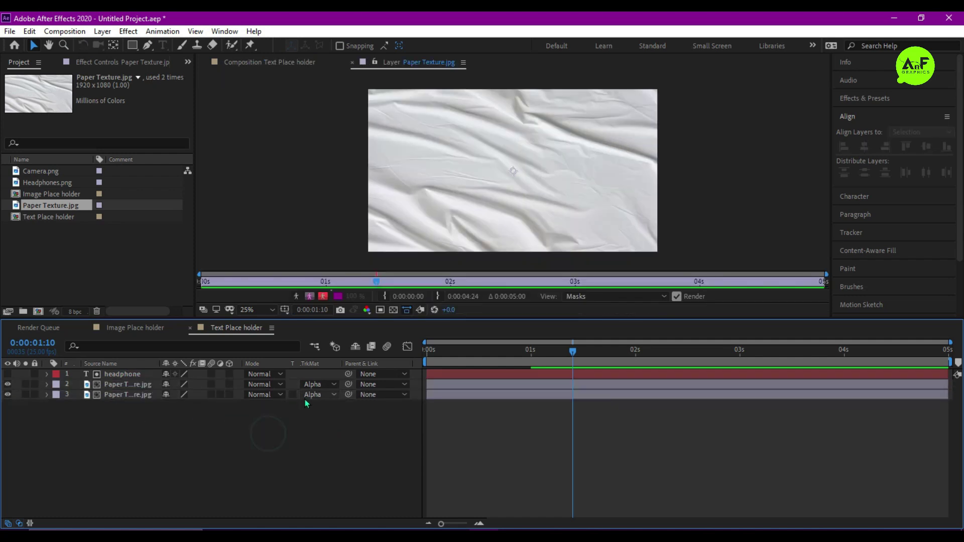
Step: Set the upper paper texture's opacity to 50% and preview
left_click(144, 387)
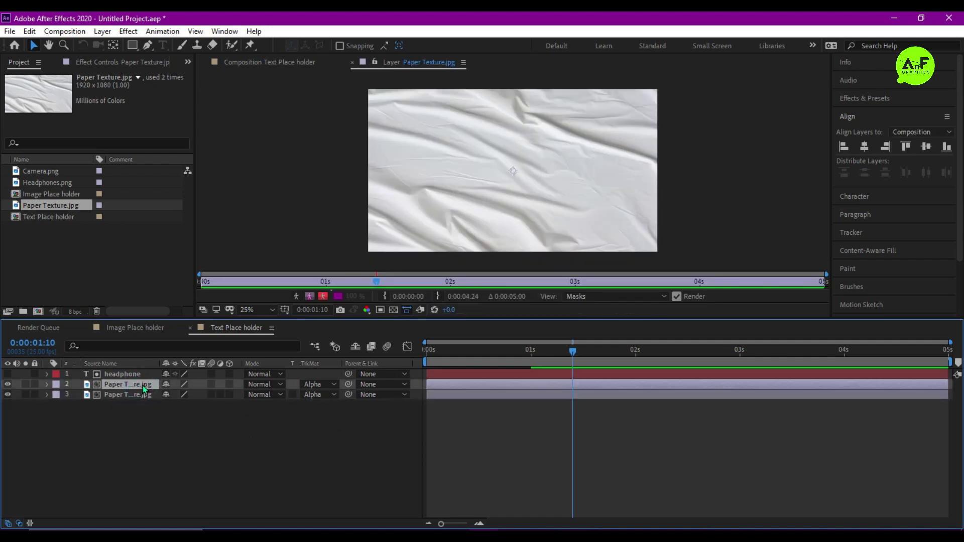
type("t")
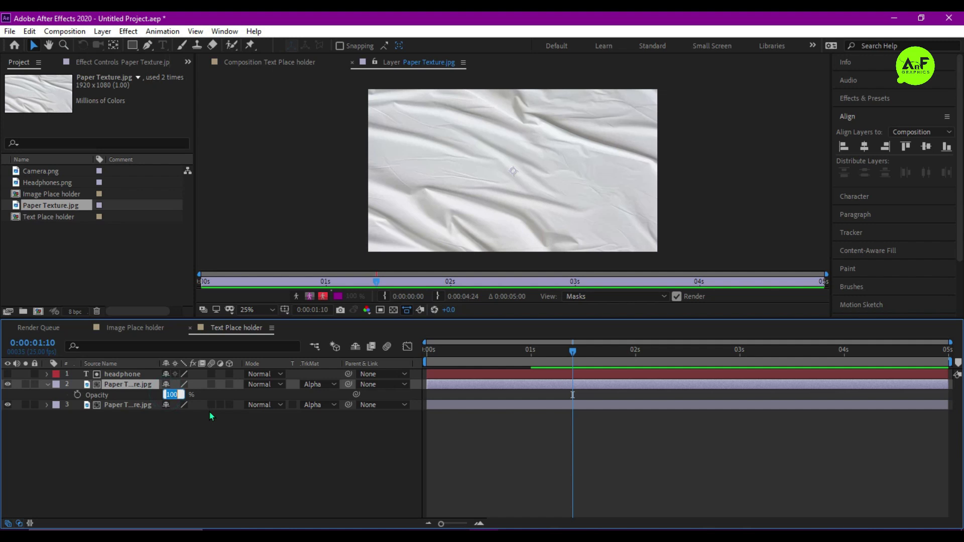
type("50")
key("Return")
key("space")
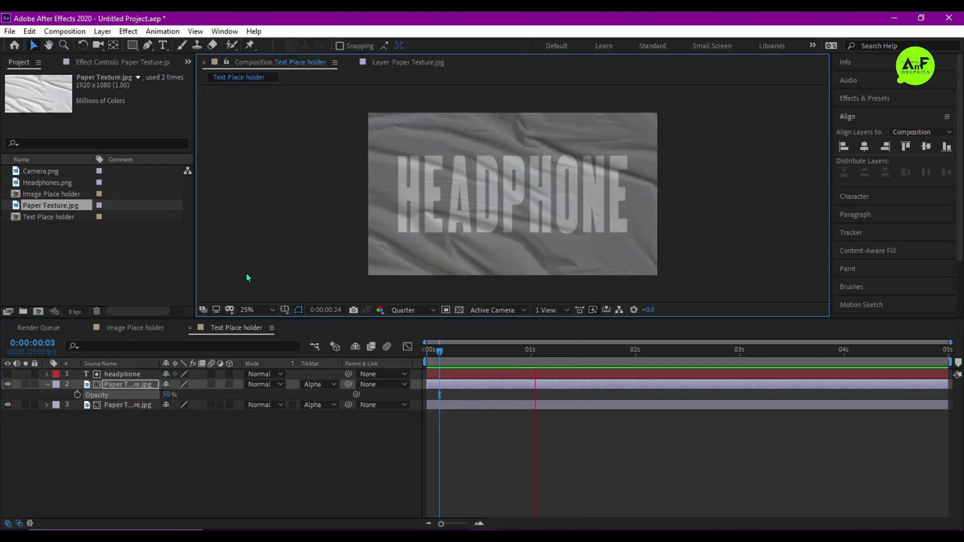
Step: Set the lower texture to 50% and the upper texture to 20% opacity, then preview
left_click(129, 407)
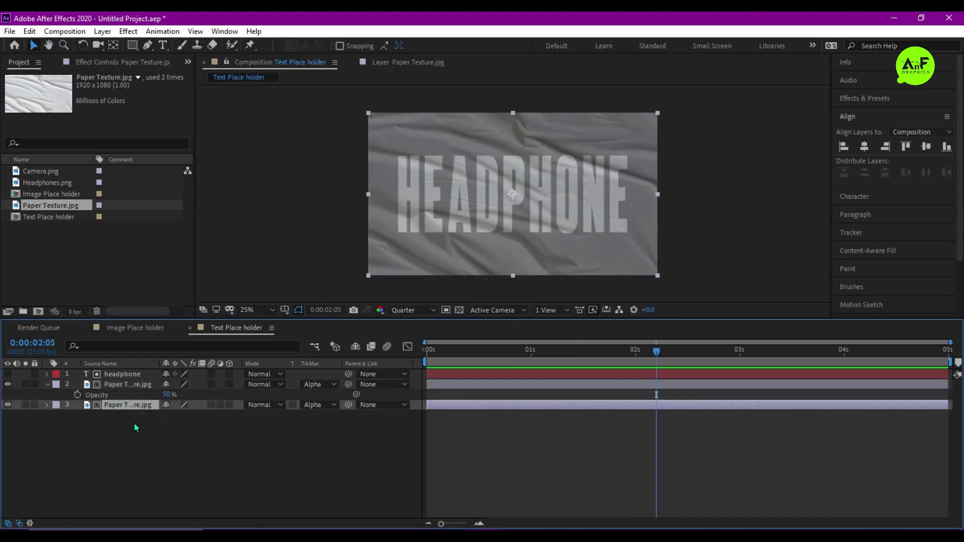
key("t")
left_click_drag(170, 415, 167, 416)
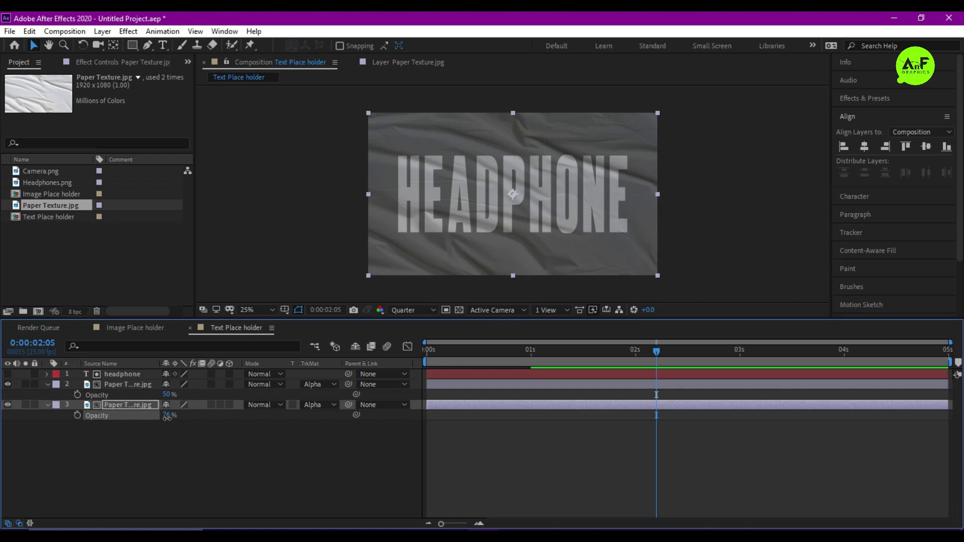
left_click(167, 415)
type("50")
key("Return")
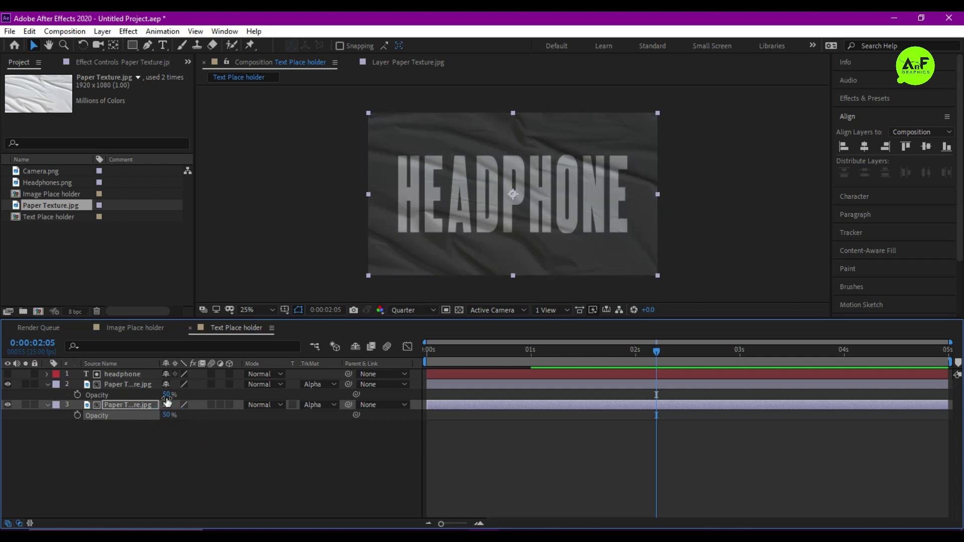
left_click(168, 394)
type("20")
key("Return")
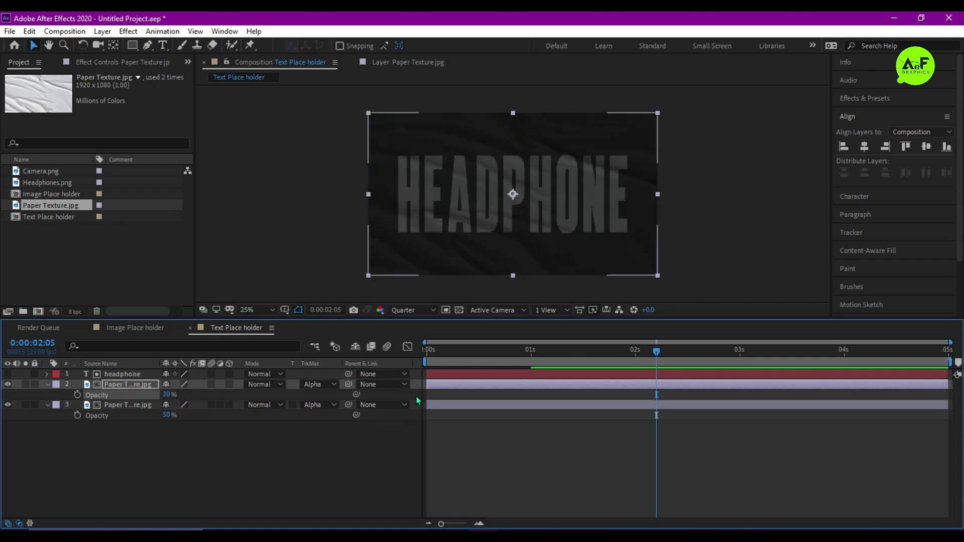
key("space")
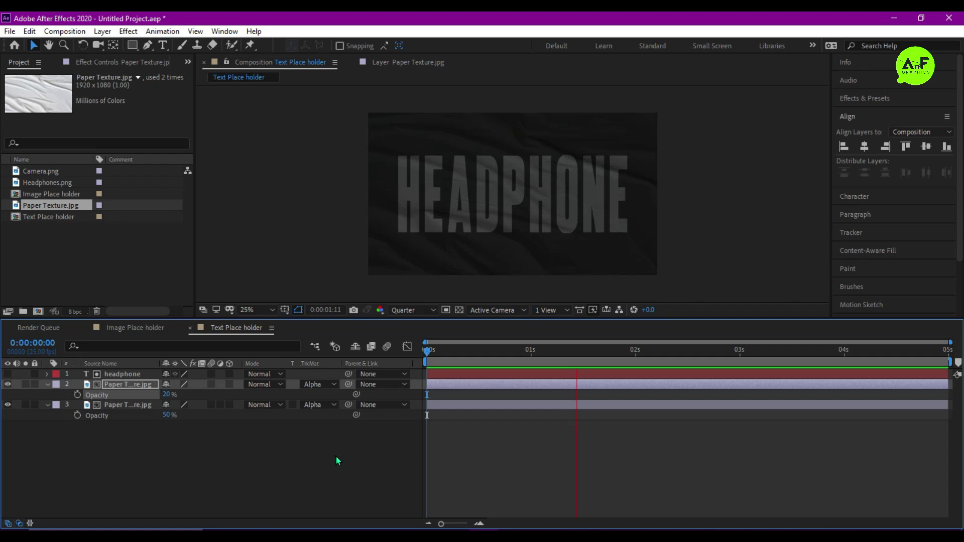
key("space")
left_click(127, 404)
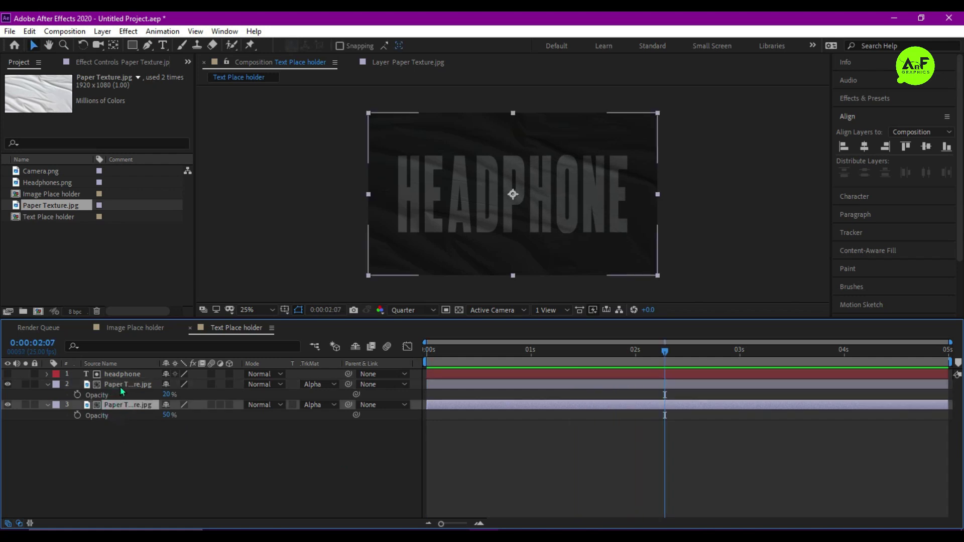
Step: Keyframe both paper texture layers' Scale from 100% at the start to 150% at the end
left_click(120, 384, "shift")
left_click(432, 352)
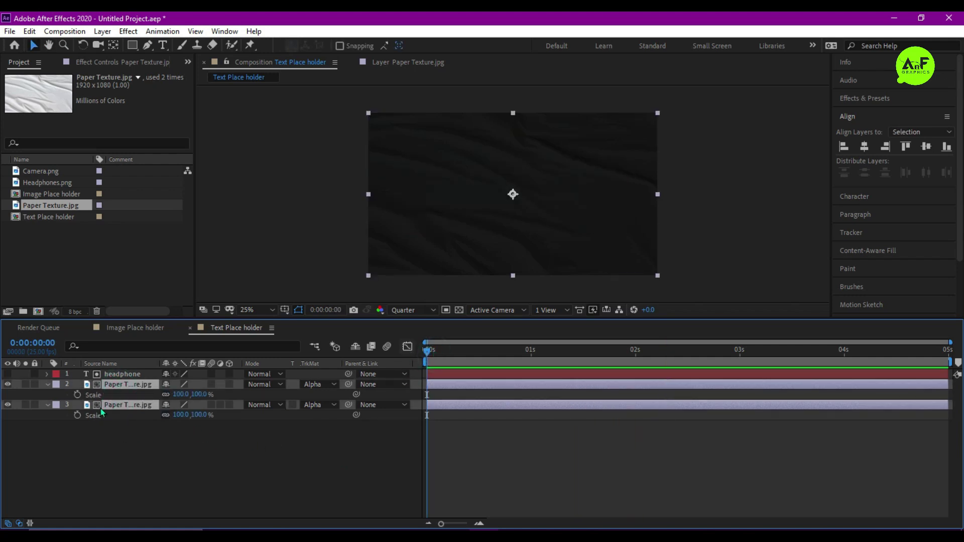
left_click(77, 395)
left_click_drag(940, 357, 945, 353)
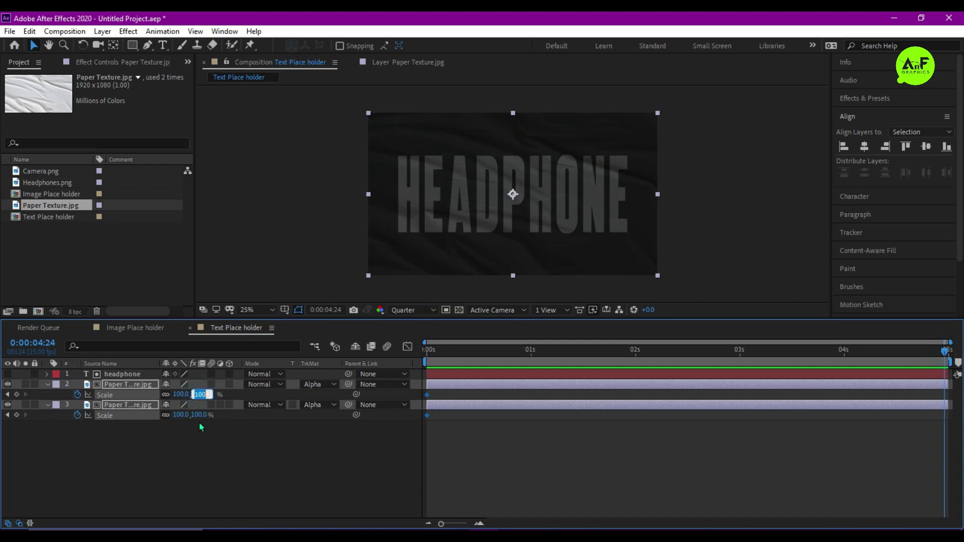
type("150")
key("Return")
key("space")
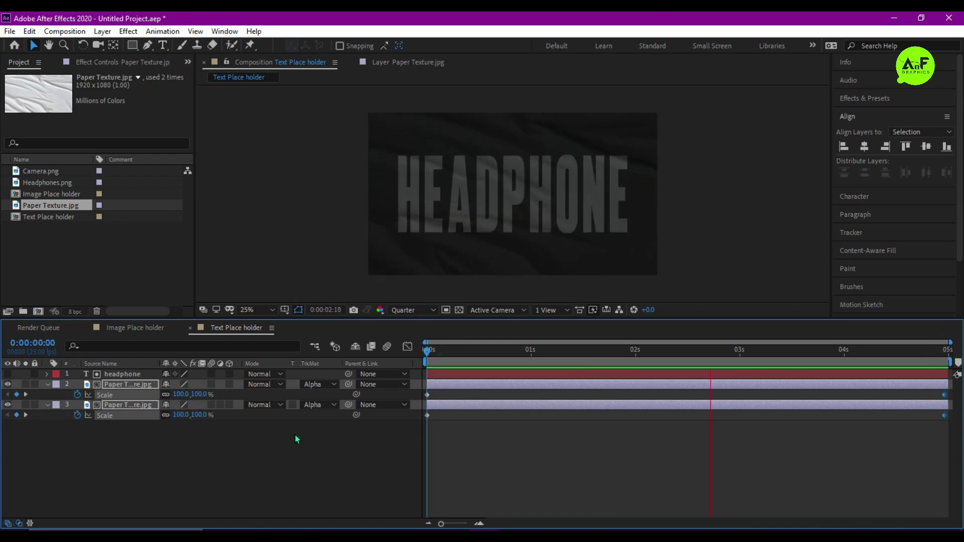
left_click(38, 310)
type("Scene 1")
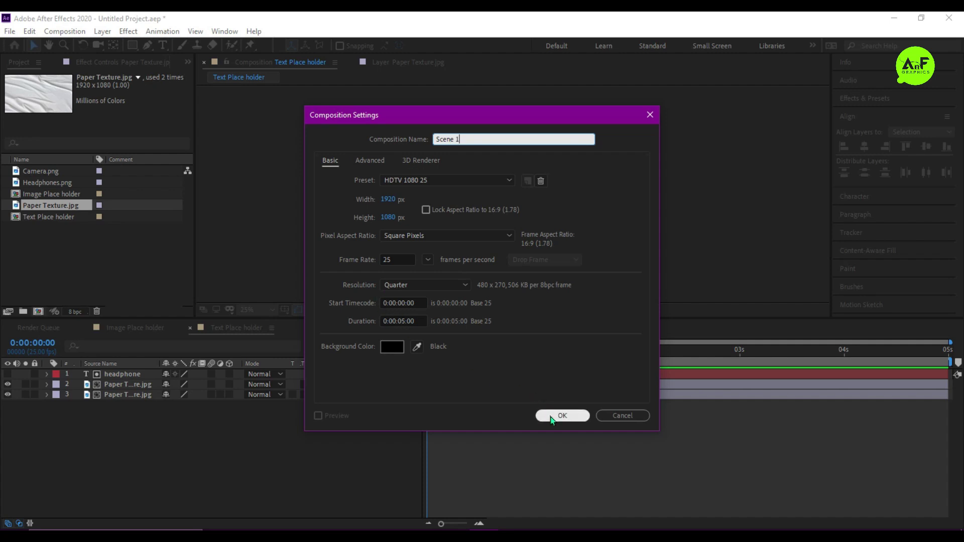
Step: Confirm Scene 1, add Text Place holder and Image Place holder to it, and preview
left_click(558, 415)
left_click(59, 229)
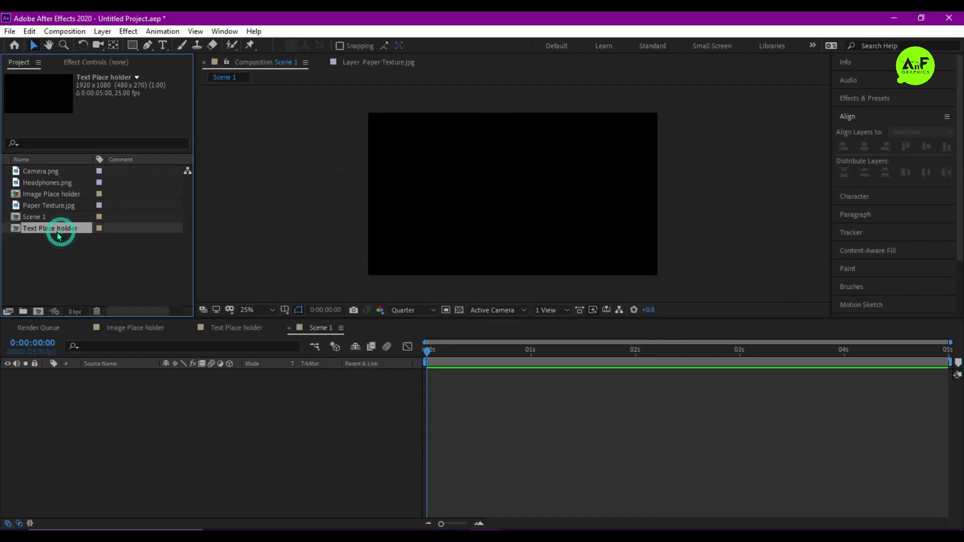
left_click_drag(75, 413, 75, 415)
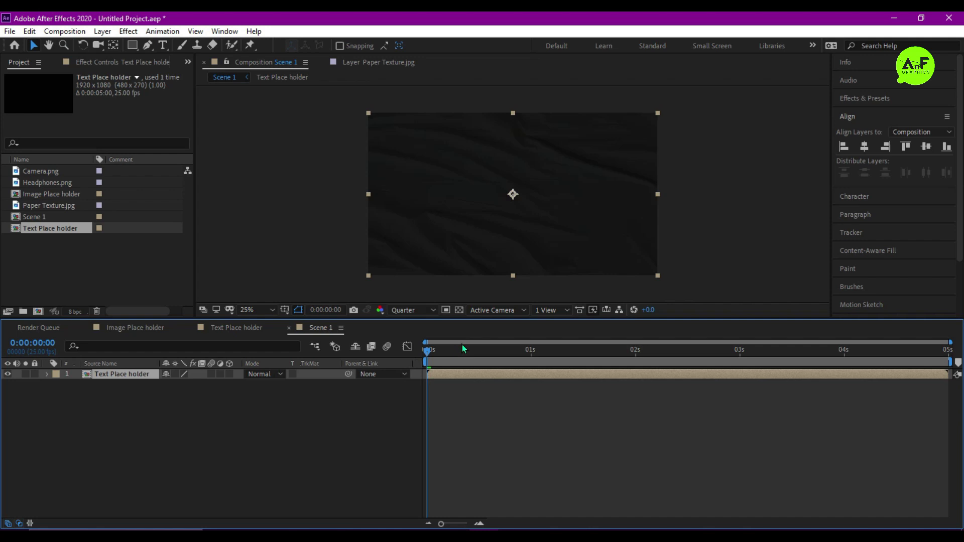
left_click_drag(461, 353, 593, 351)
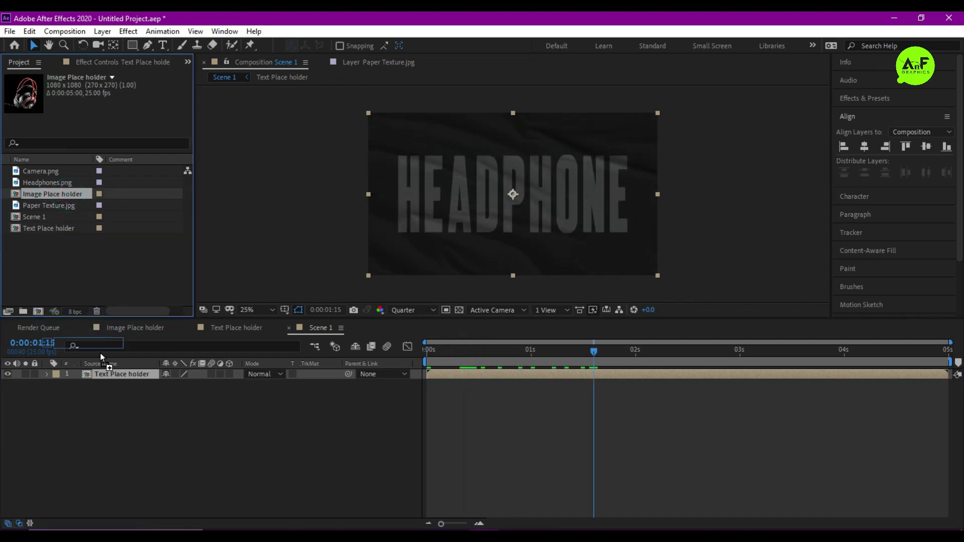
left_click_drag(52, 193, 101, 375)
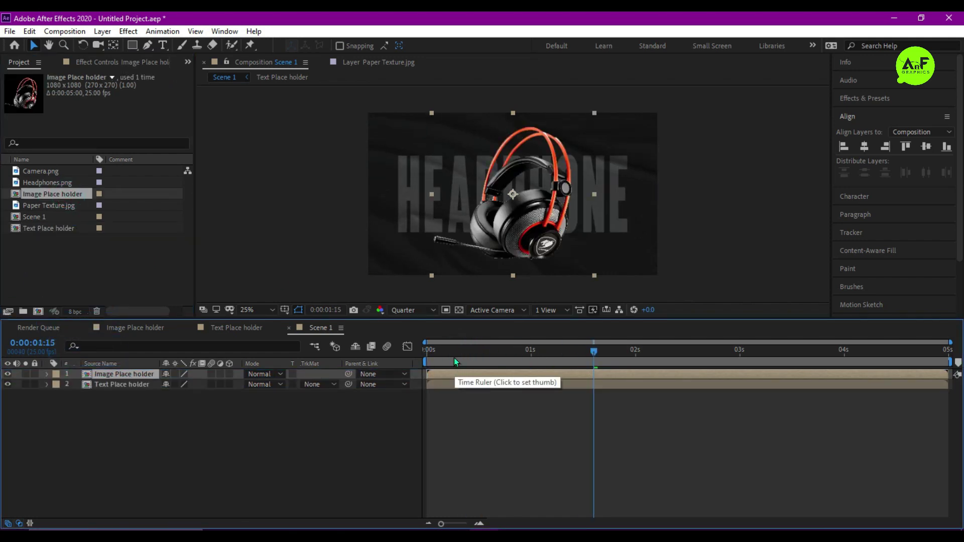
key("Home")
key("space")
key("space")
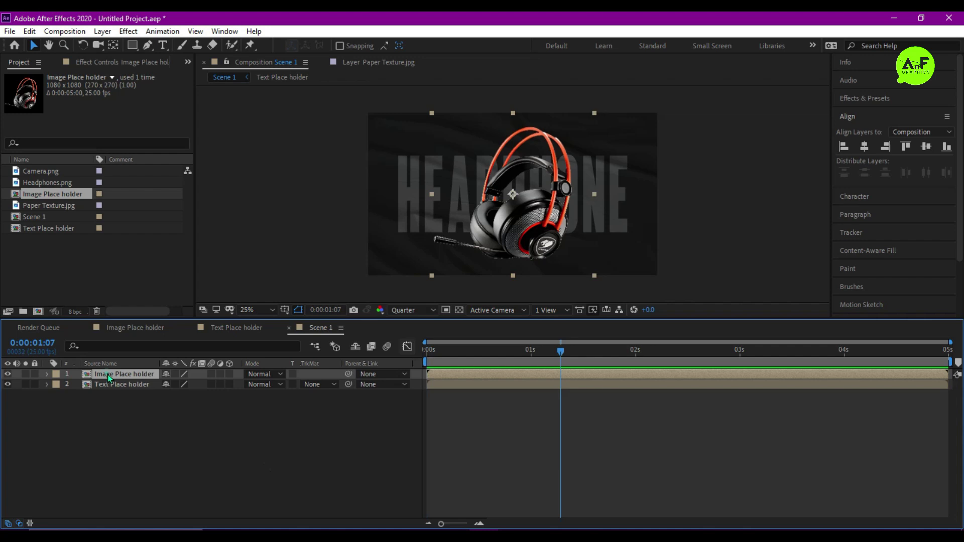
Step: Keyframe the headphones' Scale from 0% at the start to 100% around one second, and make the layer 3D
key("Home")
key("s")
left_click(77, 384)
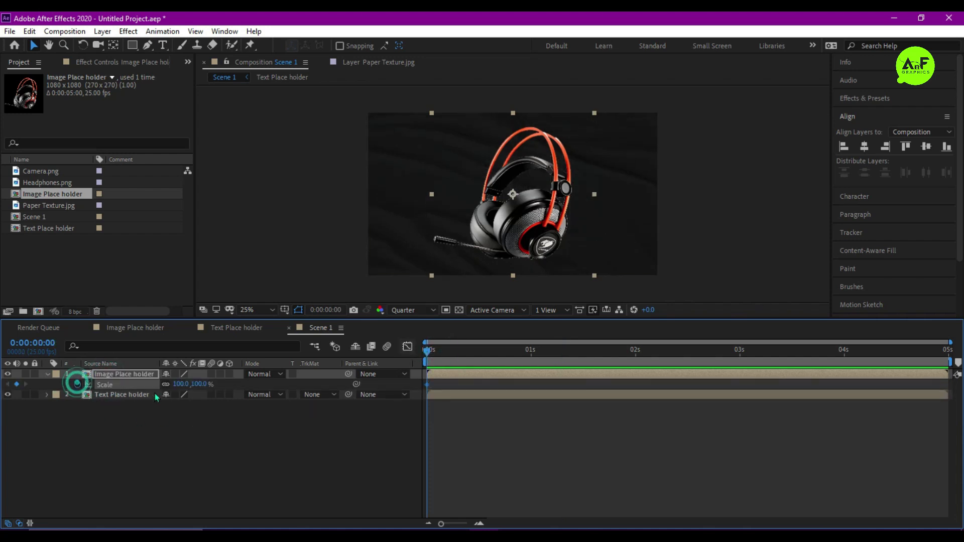
left_click_drag(451, 387, 526, 388)
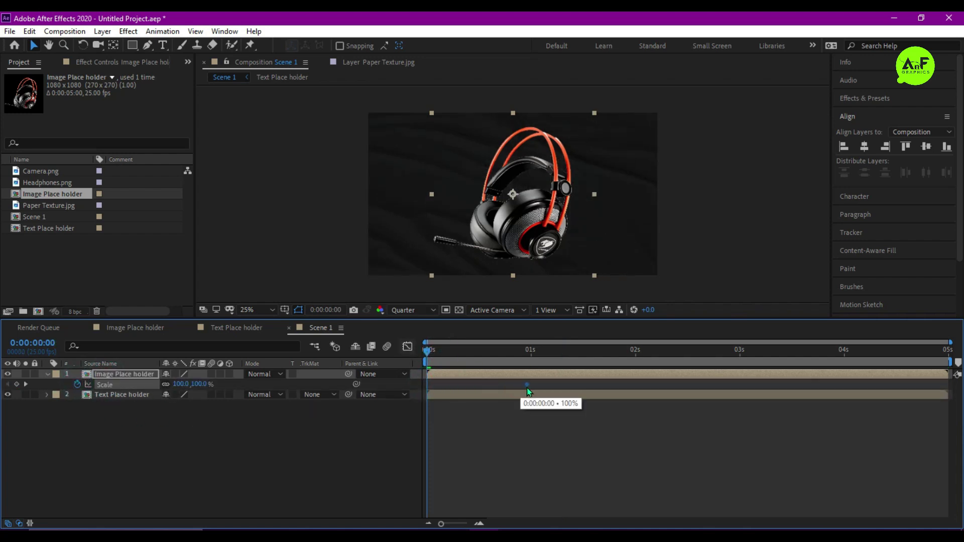
left_click(200, 384)
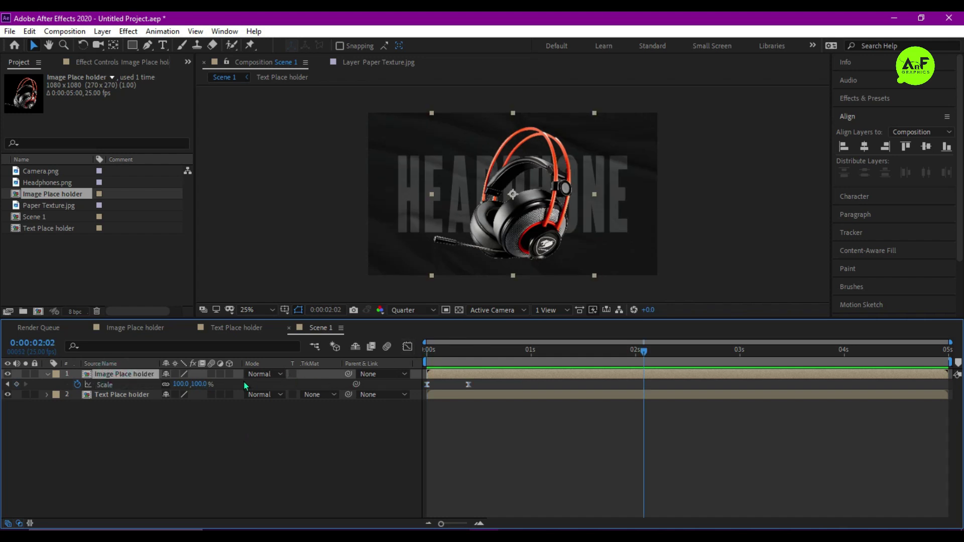
left_click(229, 373)
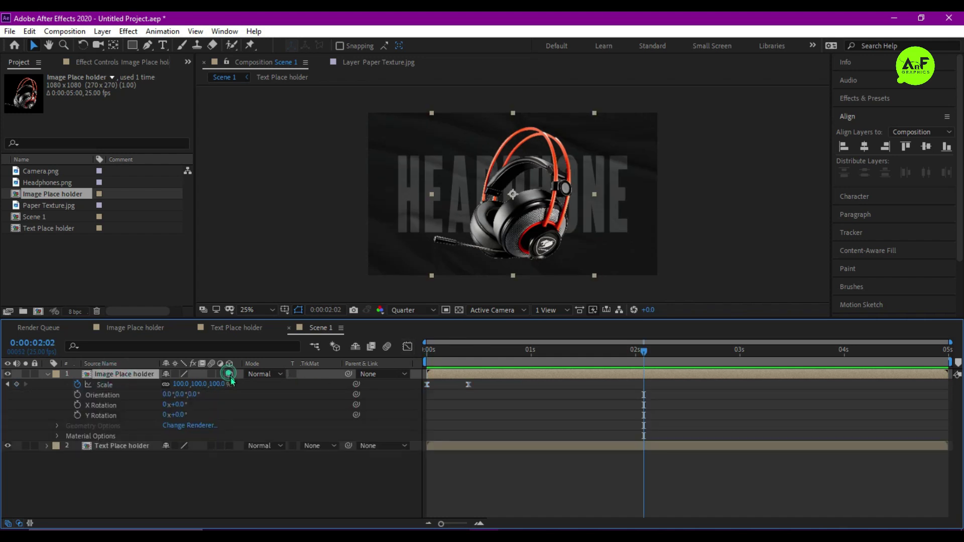
Step: Start Y Rotation keyframes on the headphones layer, setting 20° ten frames in
key("Home")
left_click(77, 415)
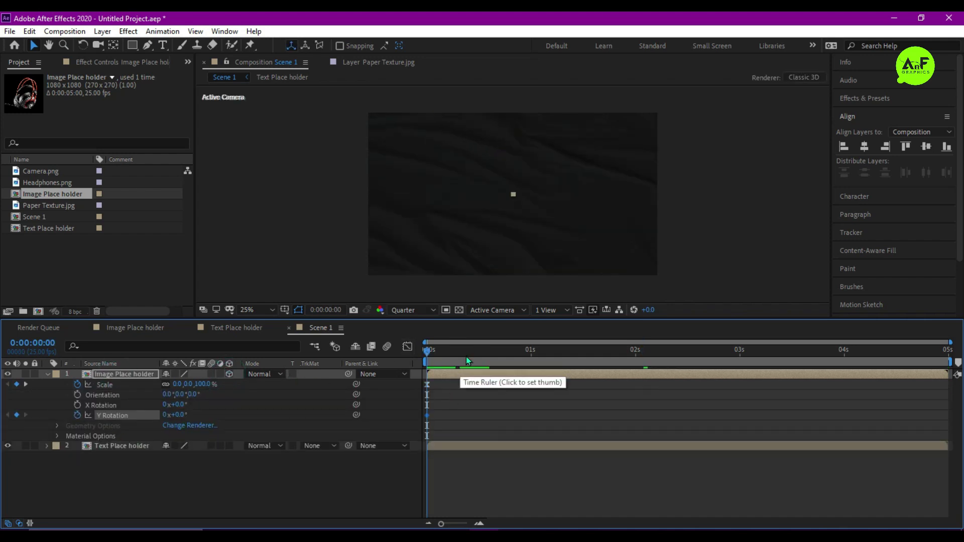
left_click(467, 348)
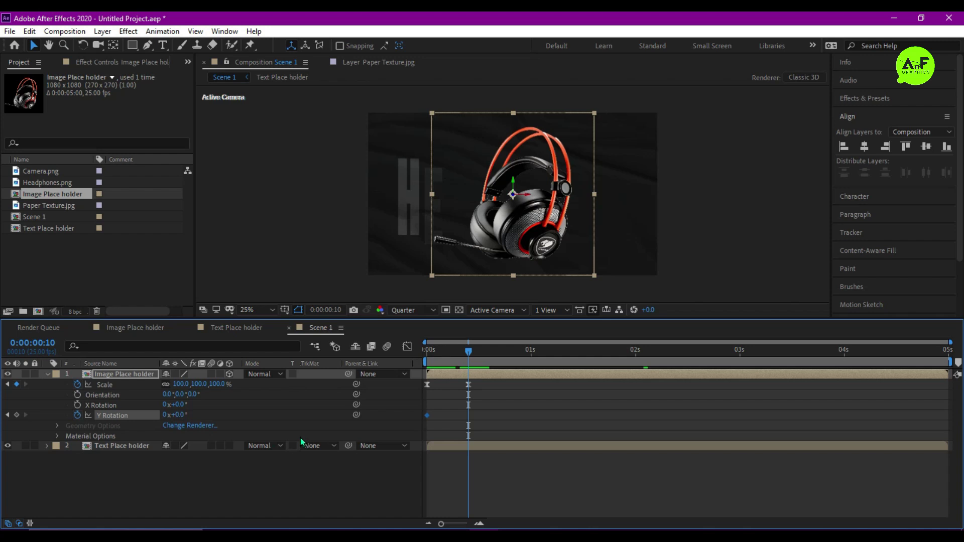
left_click_drag(181, 415, 189, 414)
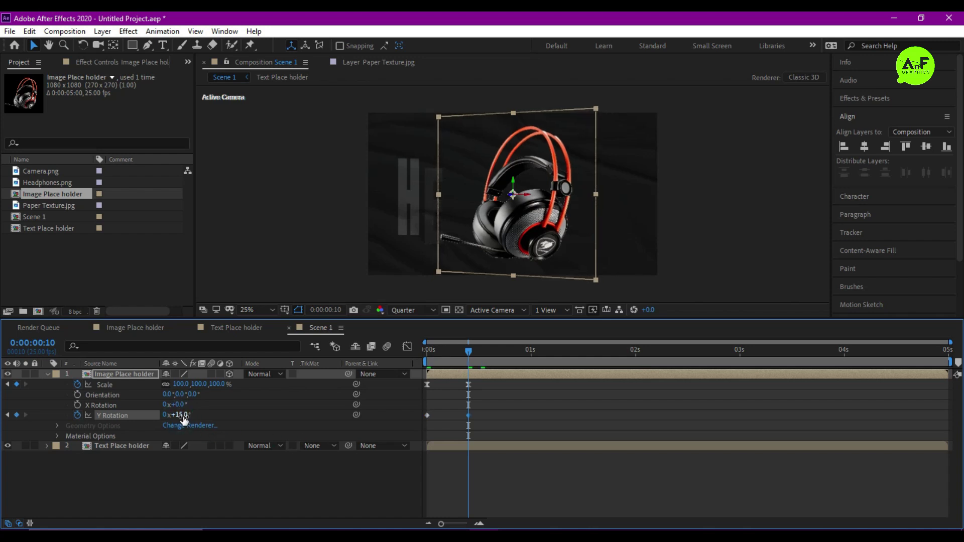
left_click(181, 415)
type("0")
key("Return")
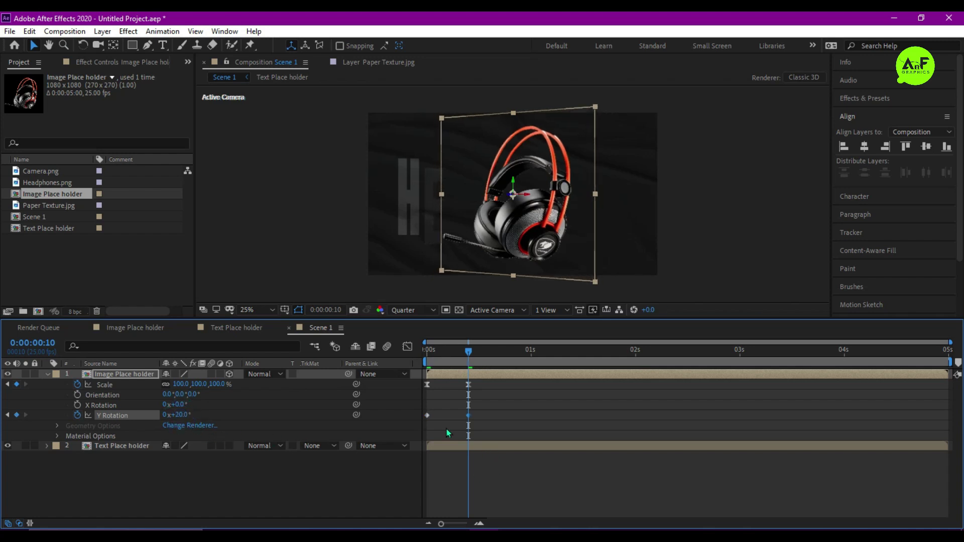
Step: Return Y Rotation to 0° at one second, preview, and spread the keyframes to about 1s and 2s
left_click(530, 349)
key("ctrl+v")
key("space")
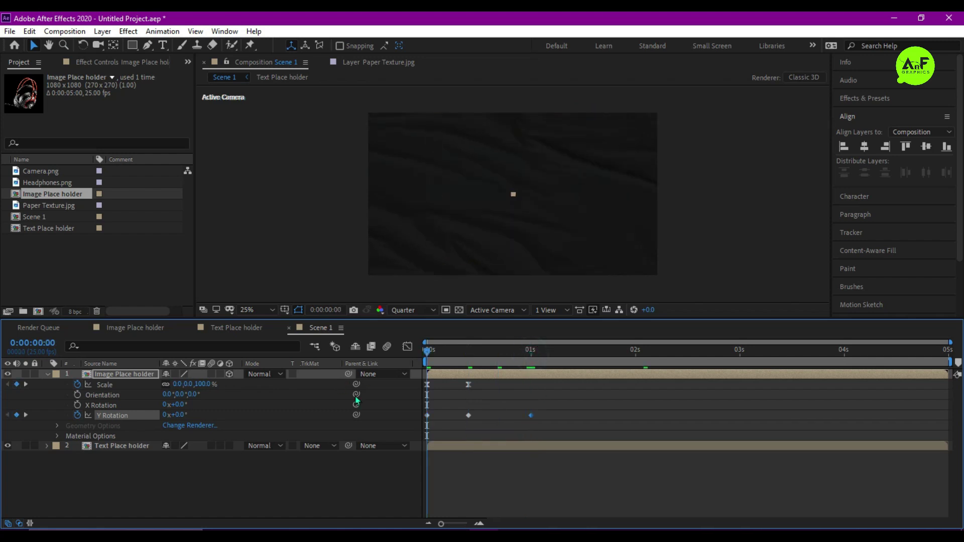
left_click(469, 415)
left_click_drag(531, 415, 639, 416)
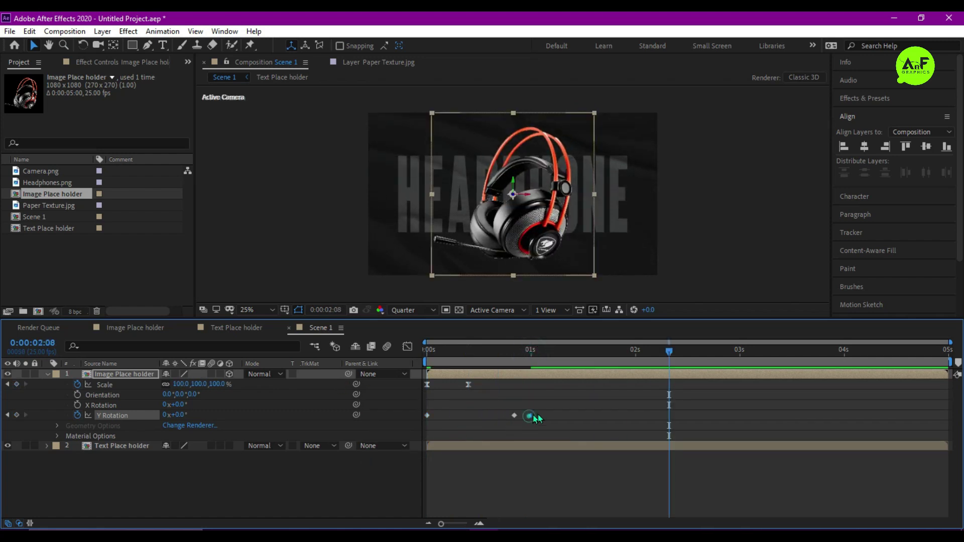
left_click_drag(468, 415, 526, 414)
key("Home")
key("space")
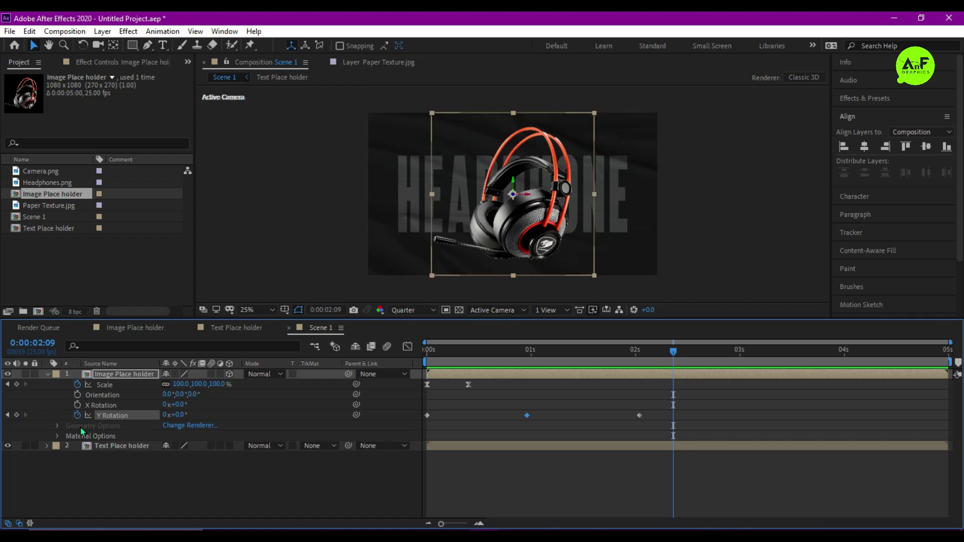
Step: Add a loopOut() expression to the headphones' Y Rotation and preview the loop
left_click(76, 415, "alt")
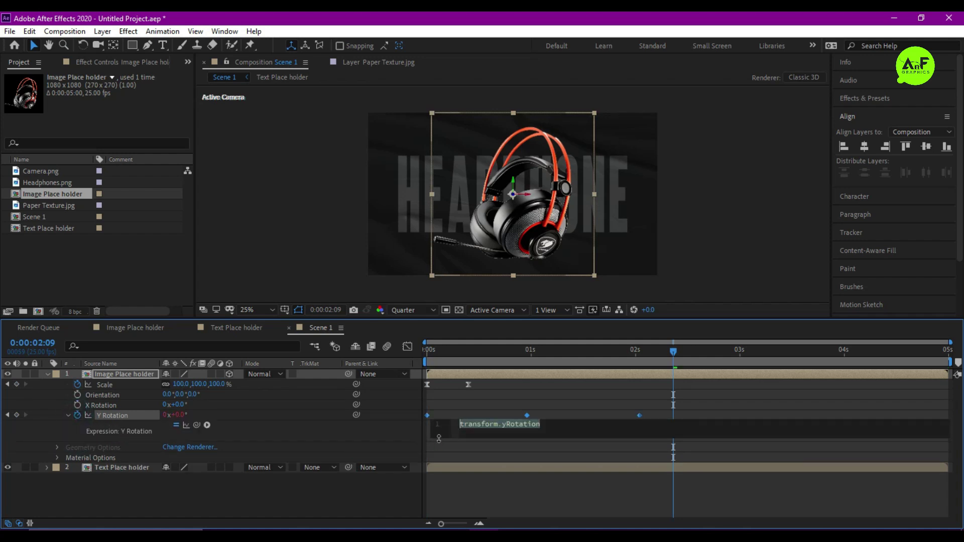
type("loop")
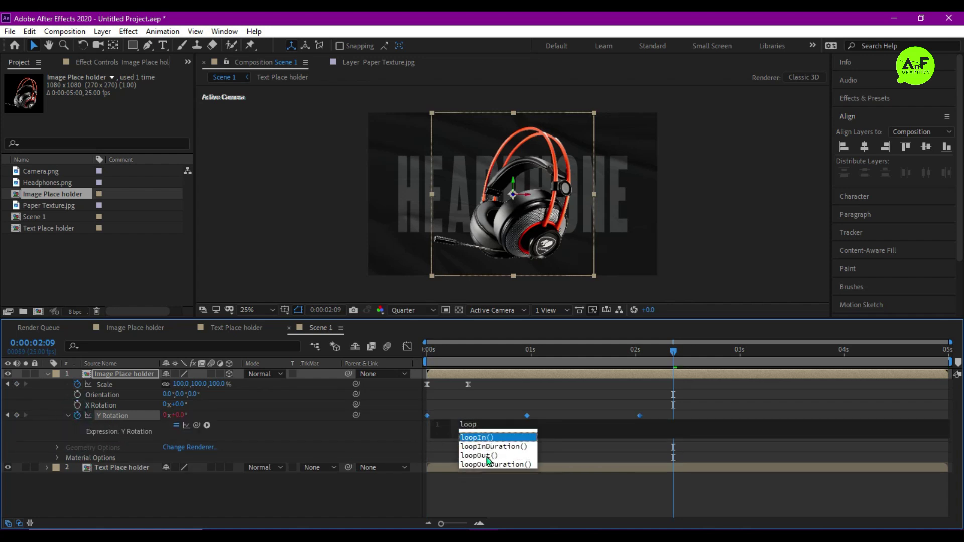
left_click(487, 458)
left_click(445, 365)
key("Home")
key("space")
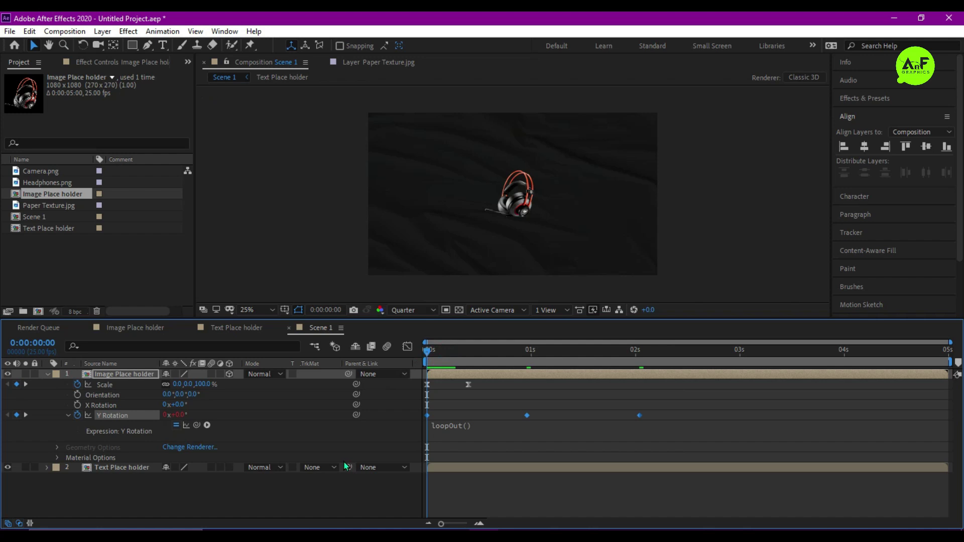
key("space")
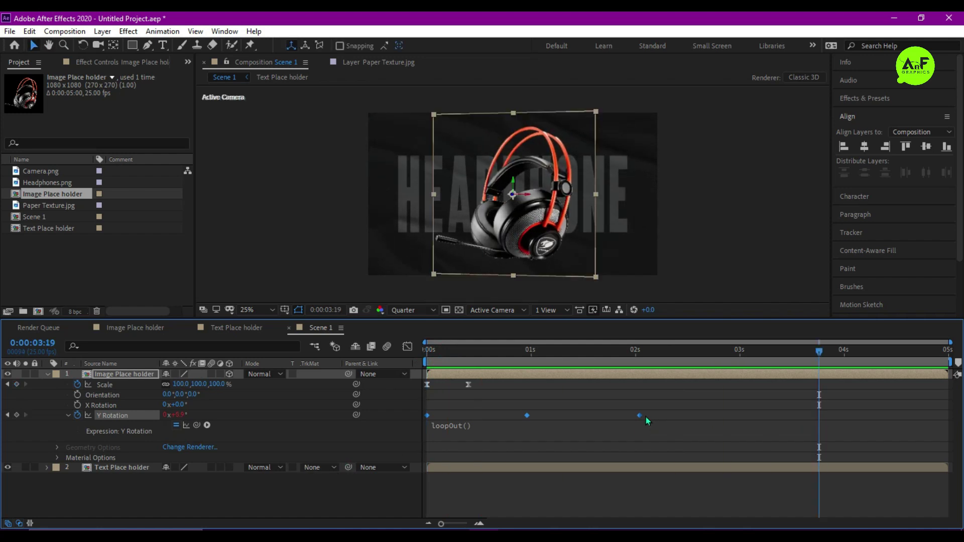
Step: Spread the Y Rotation keyframes farther apart and preview again
left_click_drag(640, 415, 807, 416)
key("Home")
key("space")
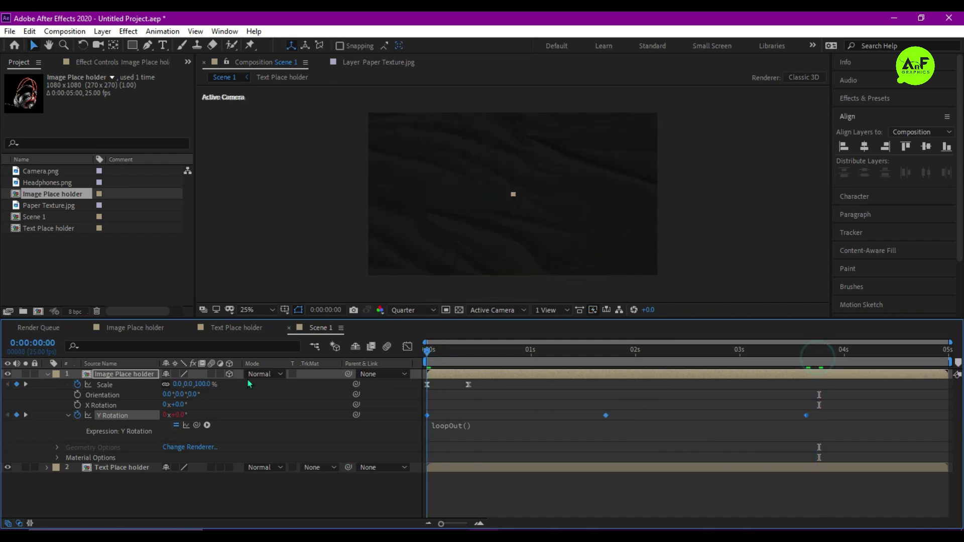
key("space")
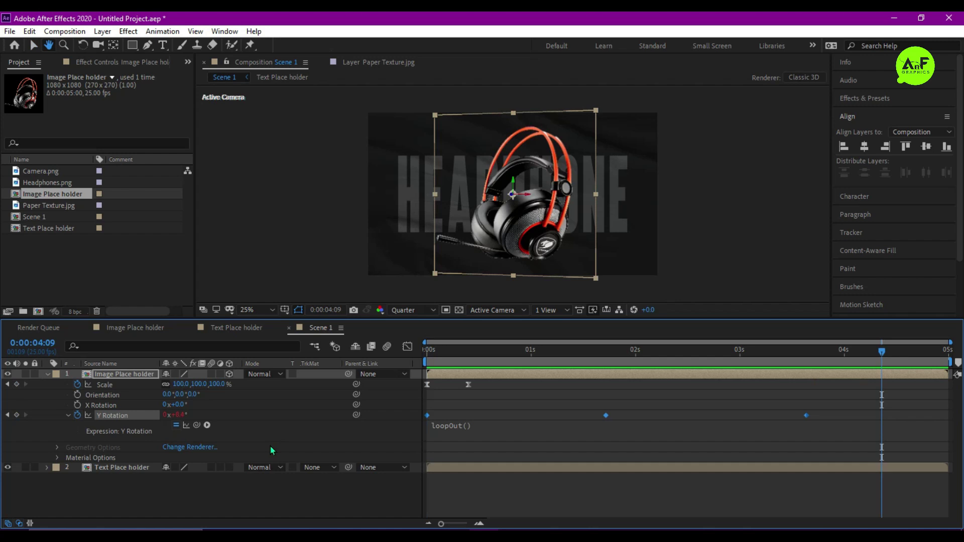
Step: Add the elements comp into Scene 1 above the Text Place holder layer
key("Home")
left_click(47, 374)
left_click(113, 385)
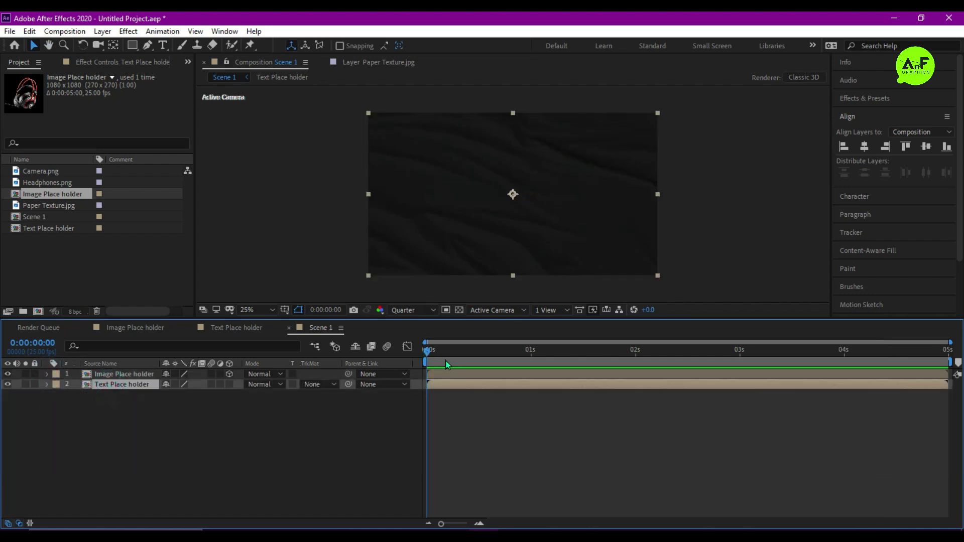
left_click_drag(89, 364, 113, 379)
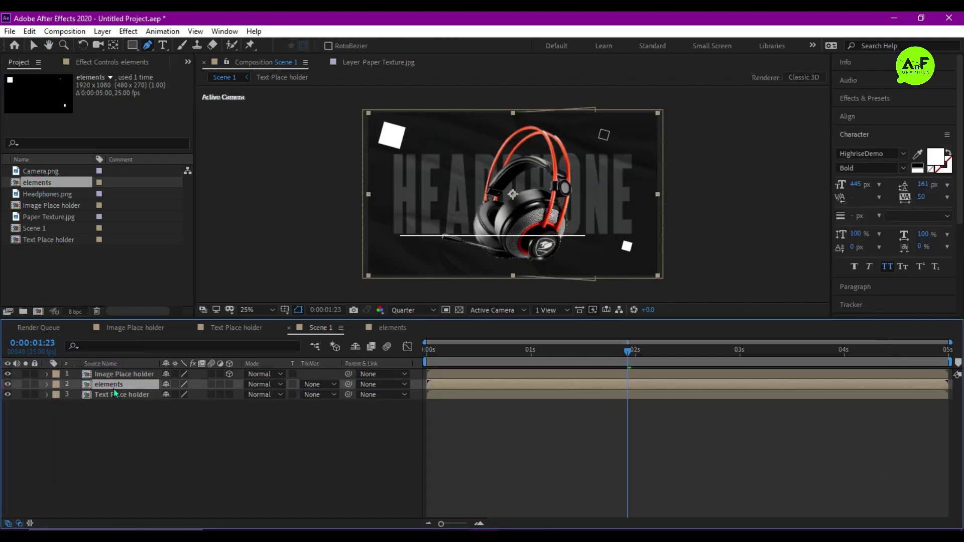
Step: Set the elements layer's opacity to 20%
key("v")
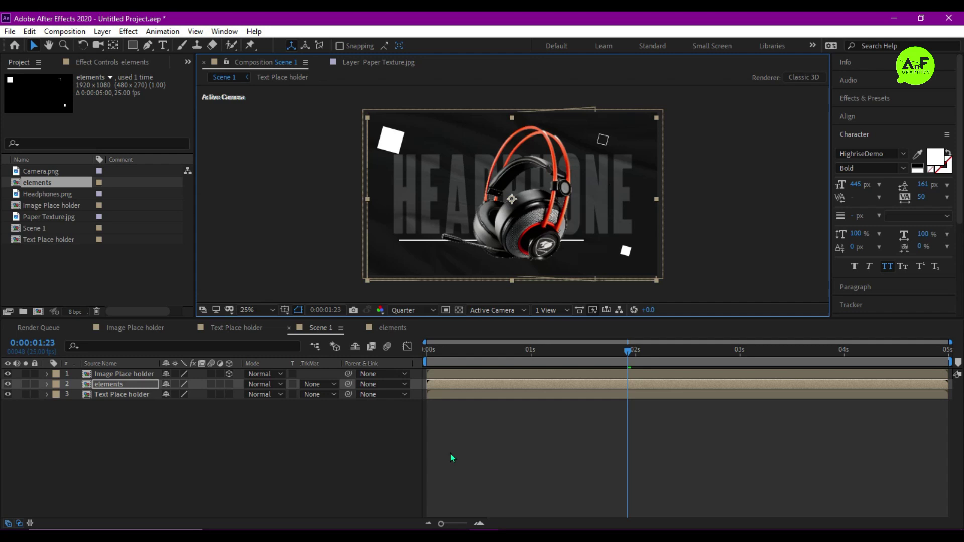
left_click(117, 384)
key("t")
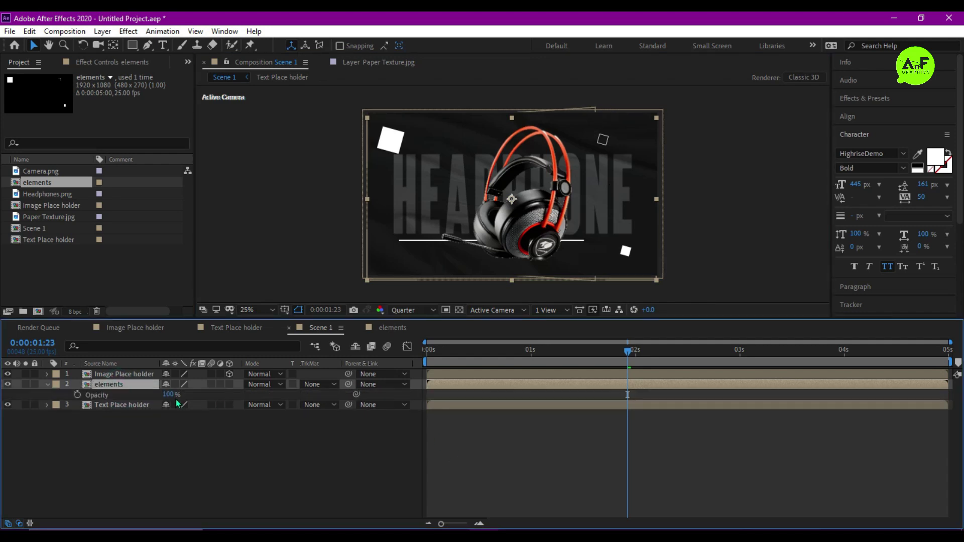
left_click(173, 395)
type("20")
key("Return")
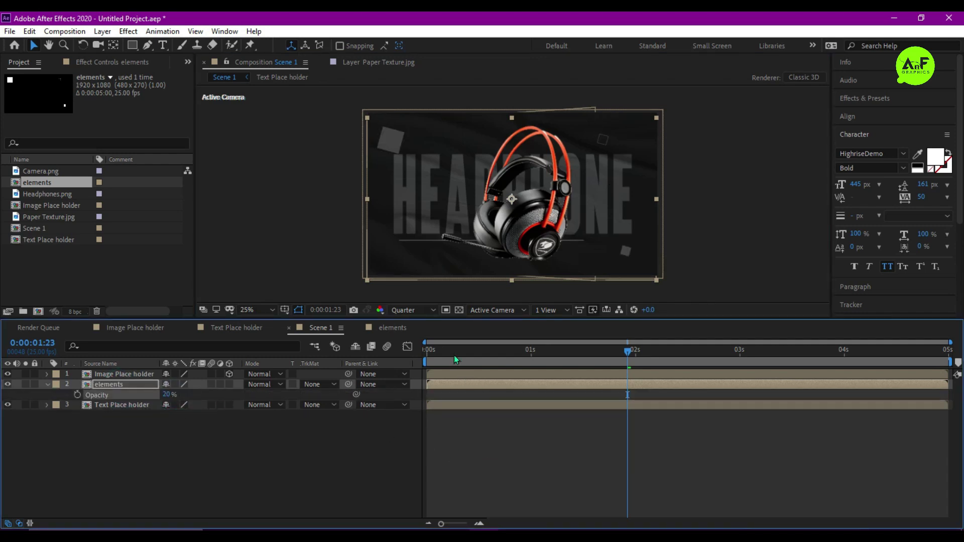
Step: Preview Scene 1, then create a new composition named 'final render'
key("Home")
key("space")
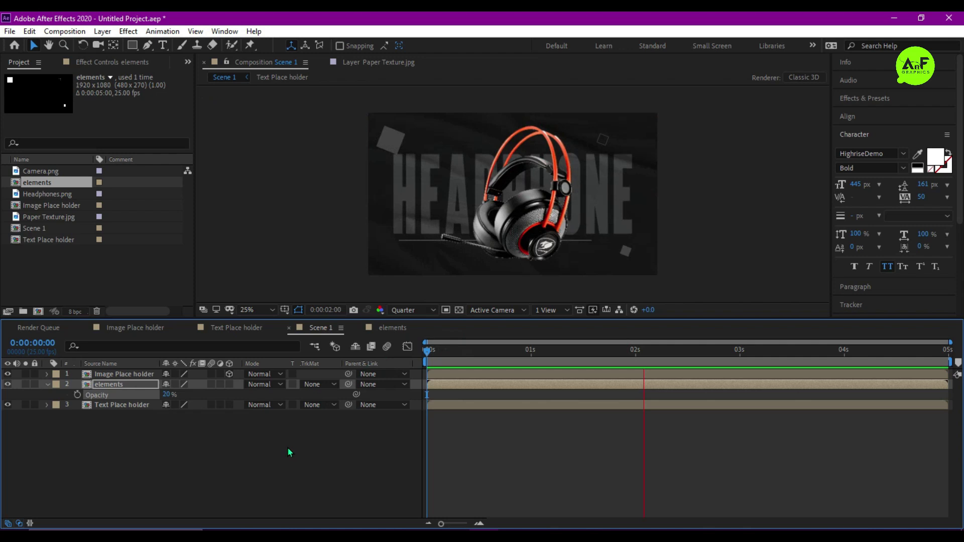
key("space")
left_click(40, 311)
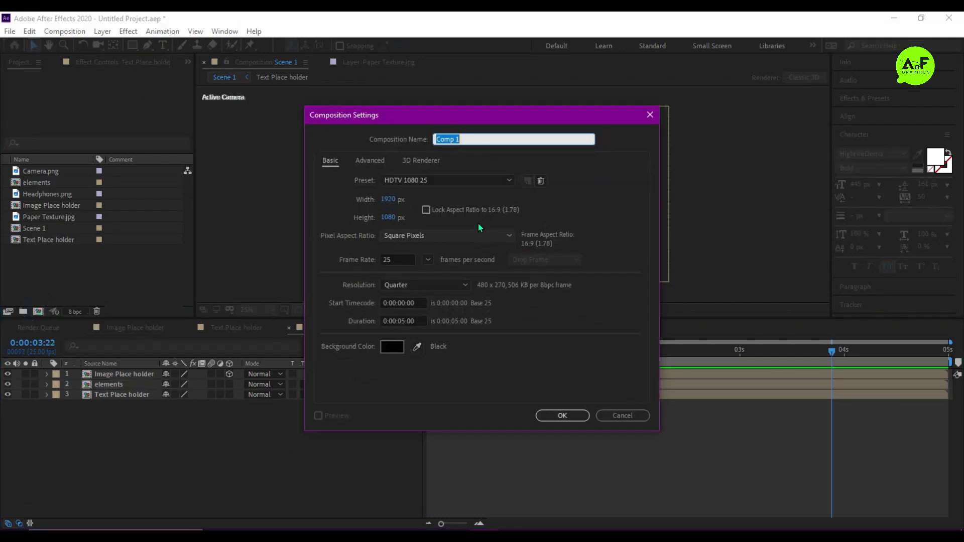
type("final render")
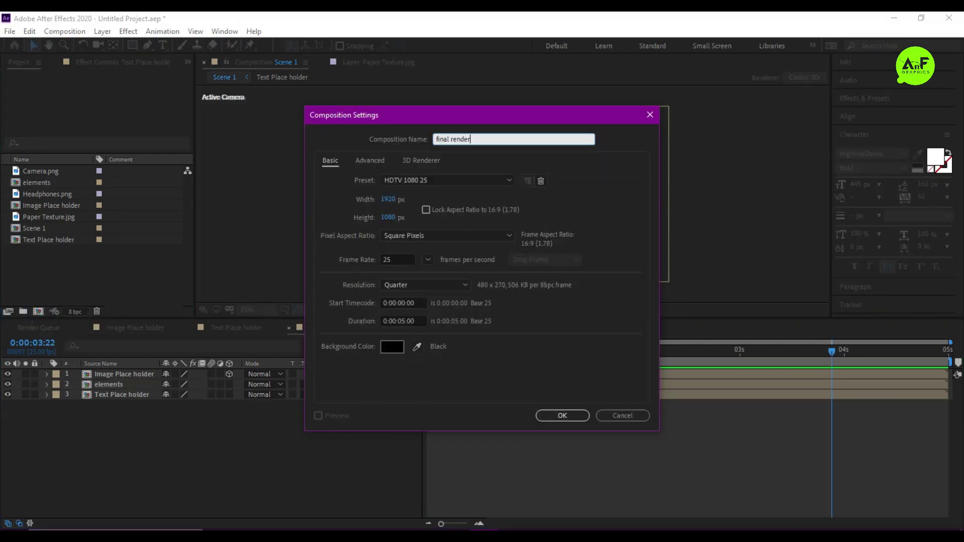
key("Return")
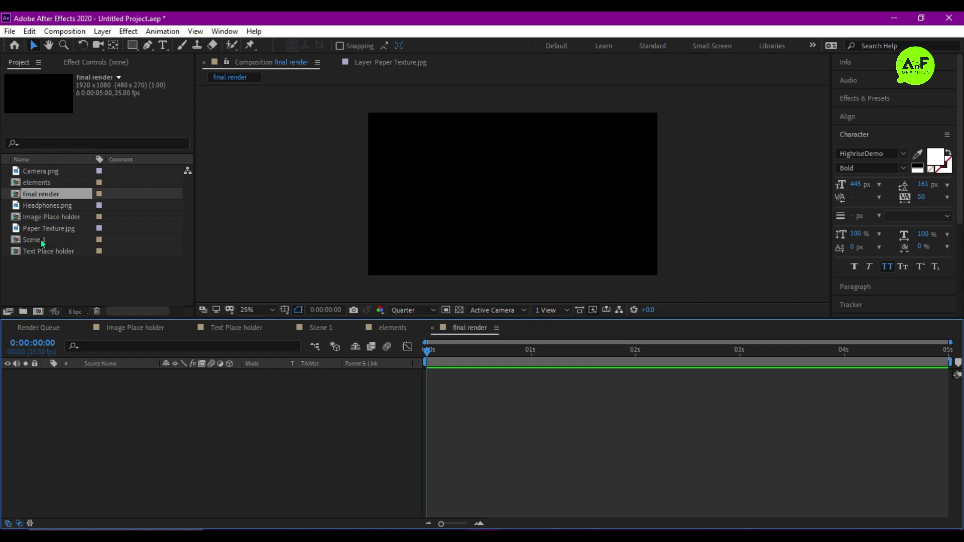
Step: Place Scene 1 into the final render comp twice as two layers
left_click(38, 240)
left_click_drag(73, 344, 113, 447)
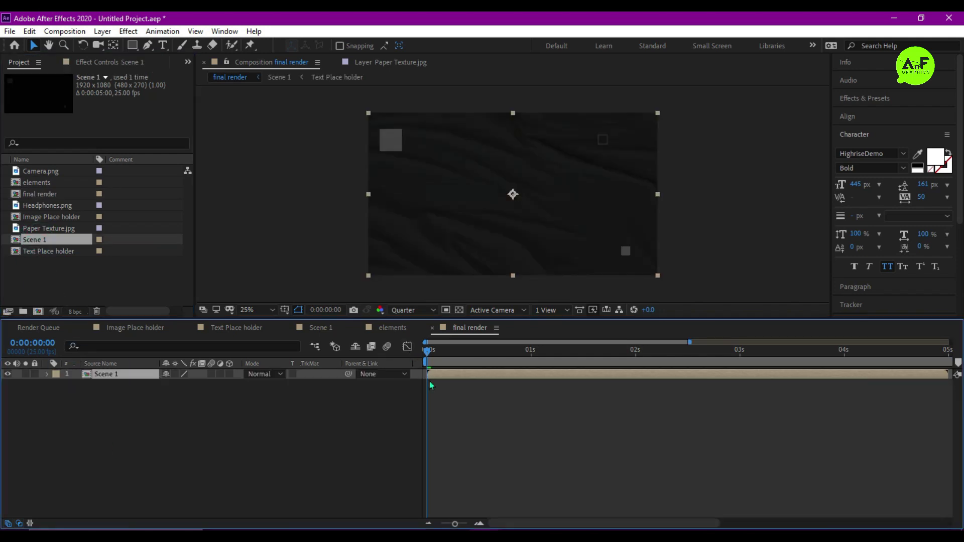
left_click(38, 243)
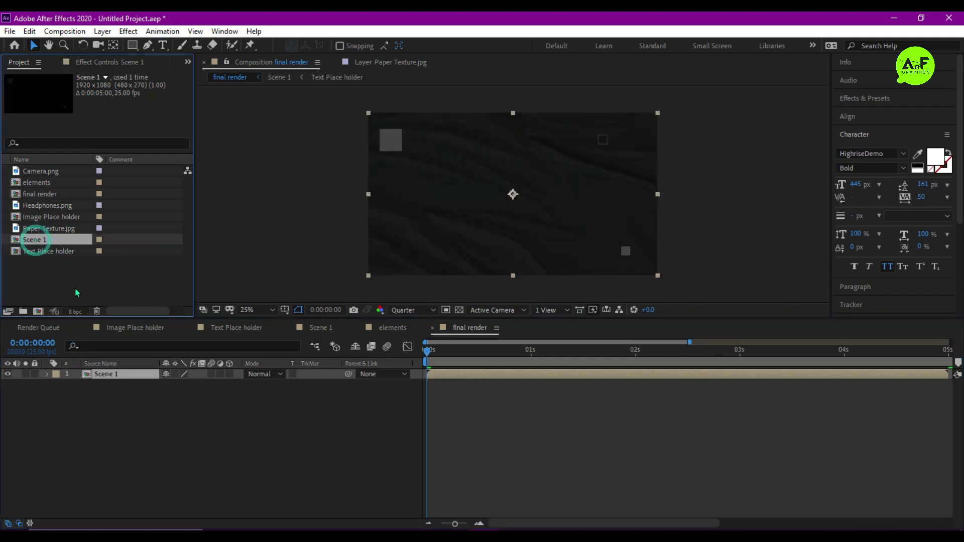
left_click(125, 383)
key("ctrl+/")
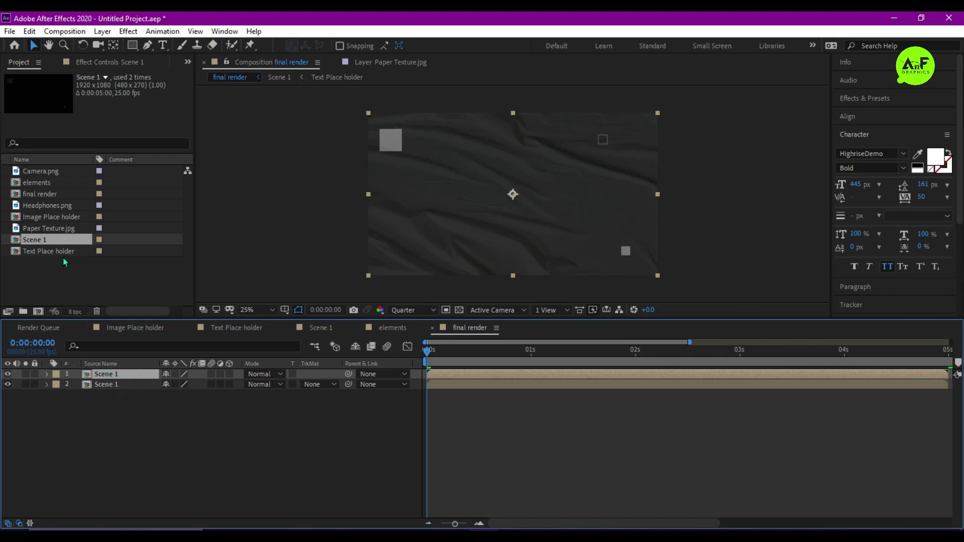
Step: Duplicate Scene 1 as Scene 2, swap it into the top layer, and start it near 4s
left_click(56, 243)
key("ctrl+d")
left_click_drag(45, 252, 127, 380)
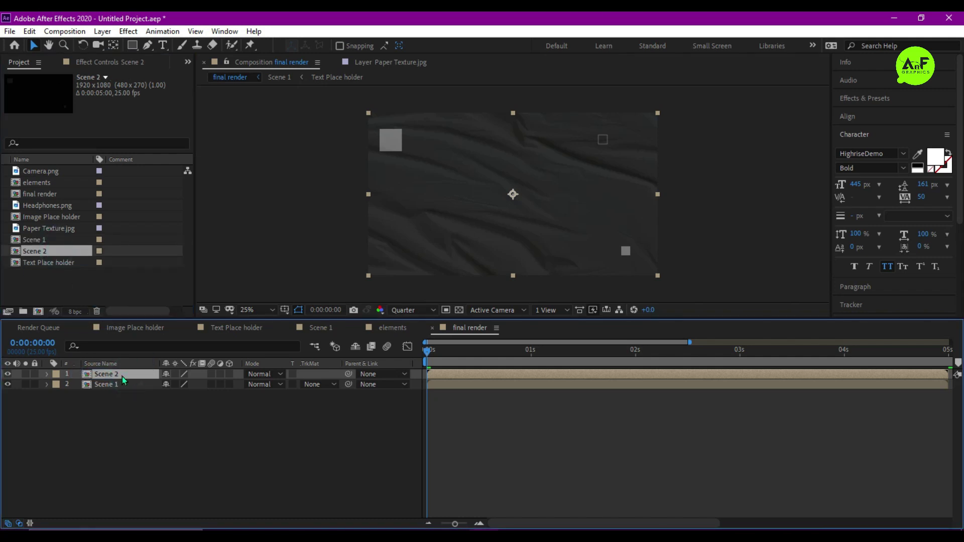
left_click_drag(438, 377, 637, 375)
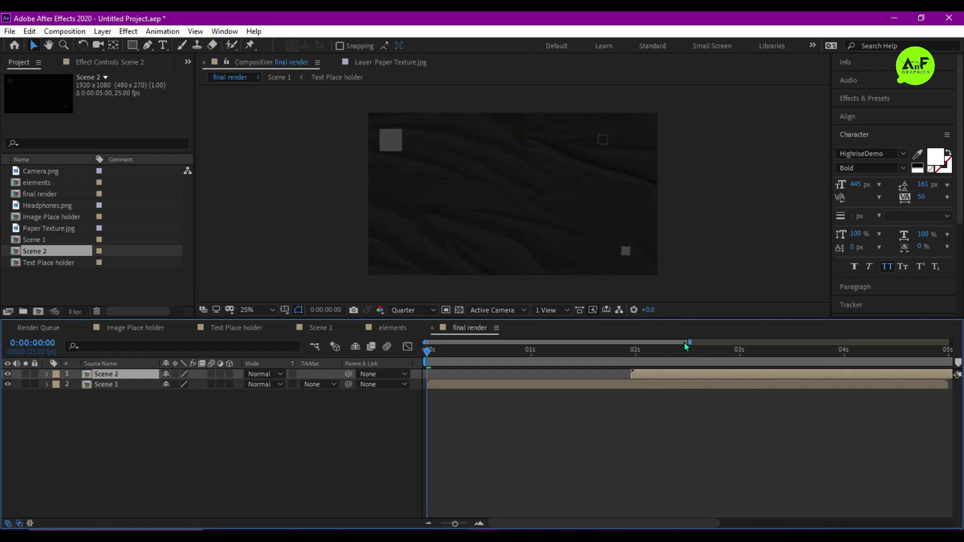
left_click_drag(687, 343, 950, 343)
left_click_drag(550, 377, 681, 390)
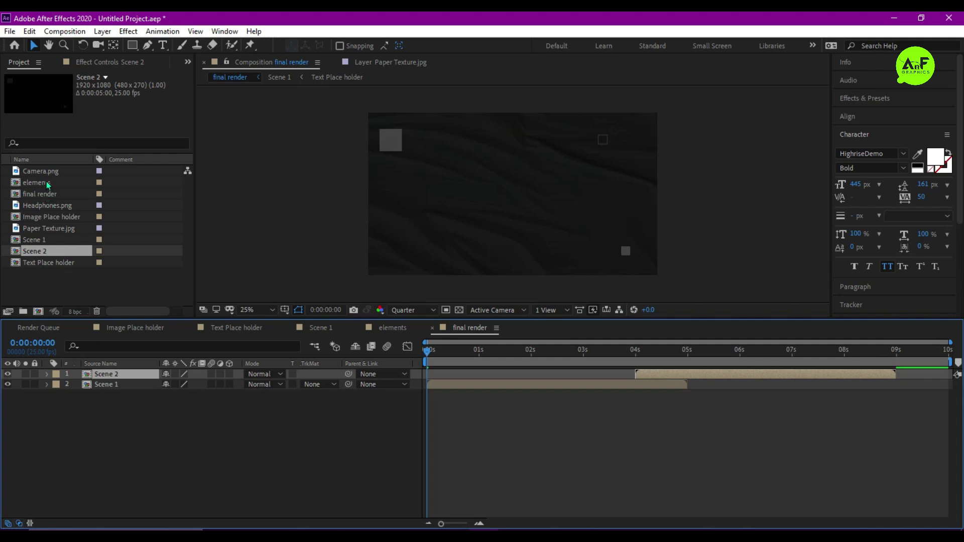
Step: Duplicate the Image Place holder and Text Place holder comps
left_click(46, 218)
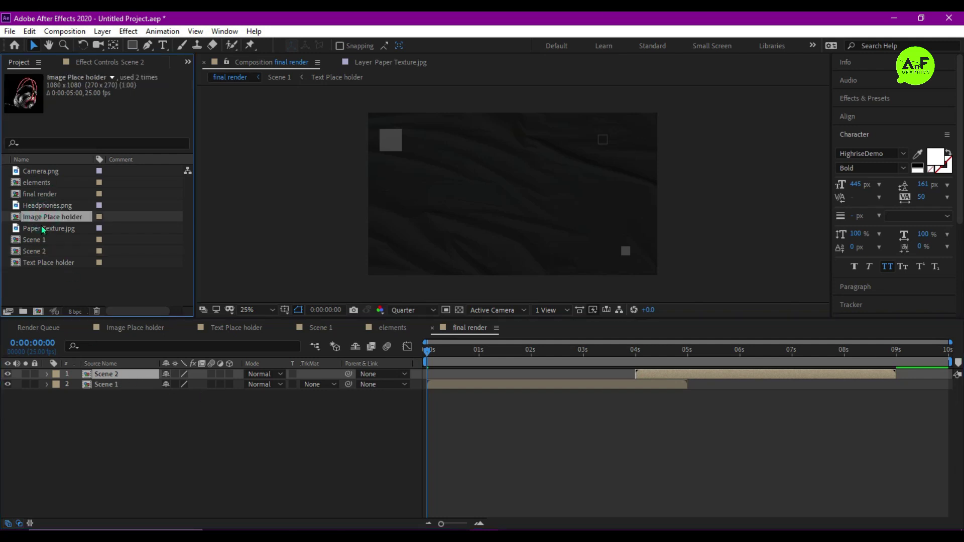
key("ctrl+d")
left_click(42, 275)
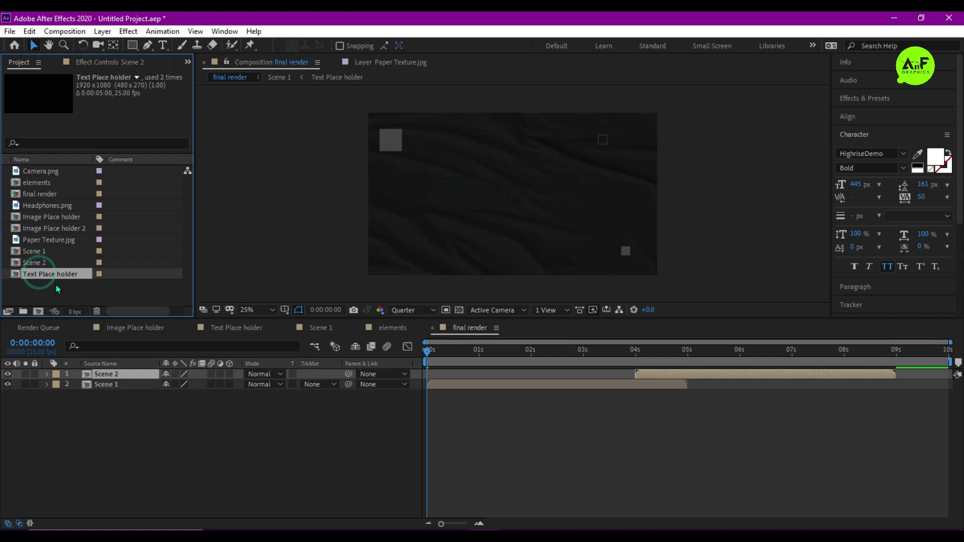
key("ctrl+d")
Step: In Scene 2, swap the layers for Image Place holder 2 and Text Place holder 2
double_click(115, 374)
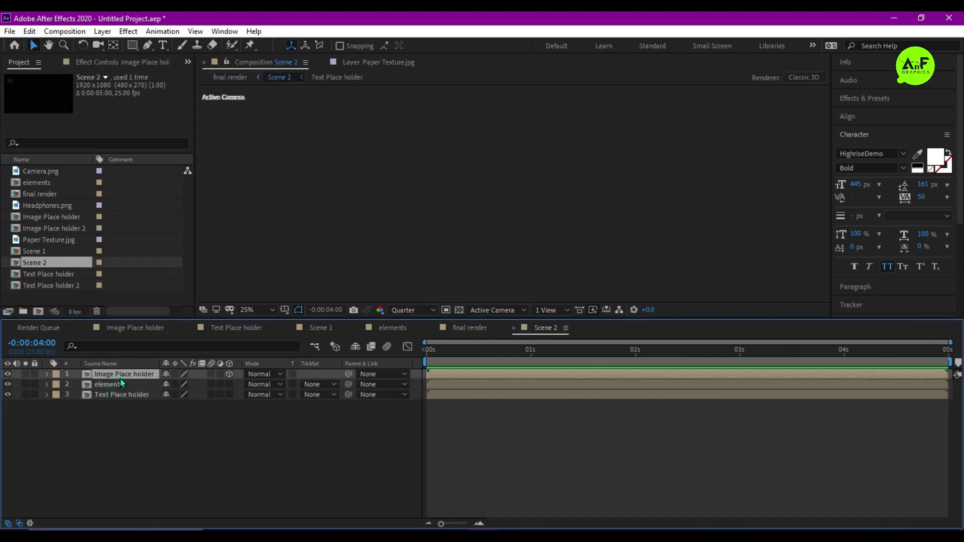
left_click(67, 229)
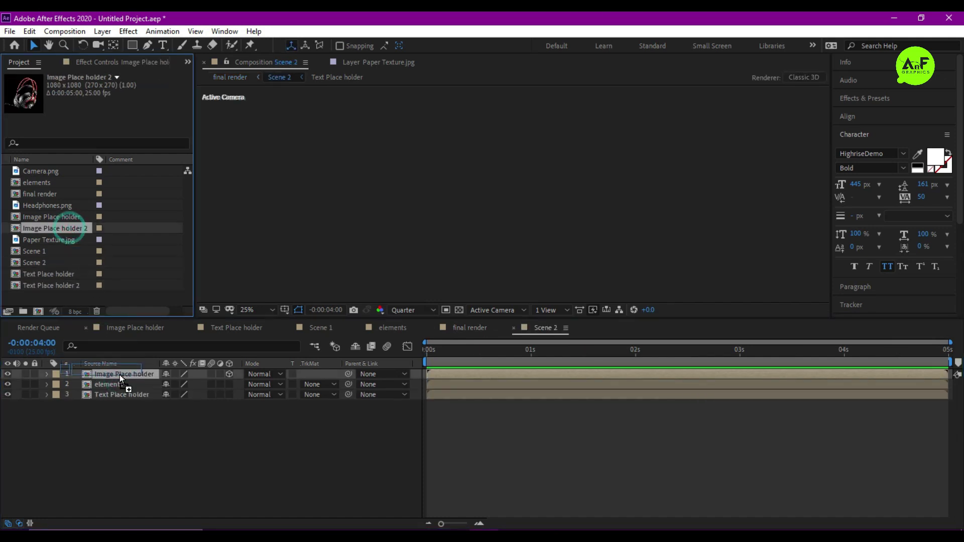
left_click(119, 394)
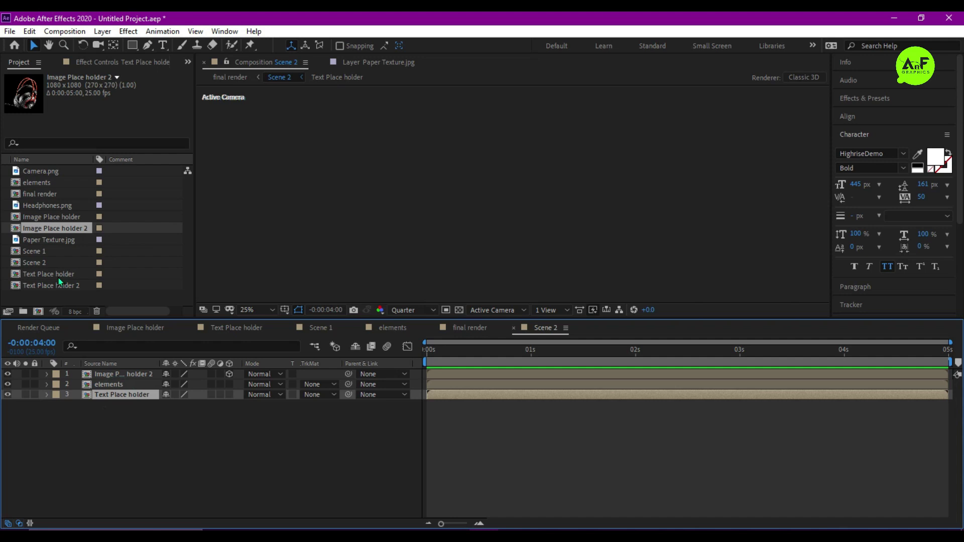
left_click_drag(57, 283, 121, 407)
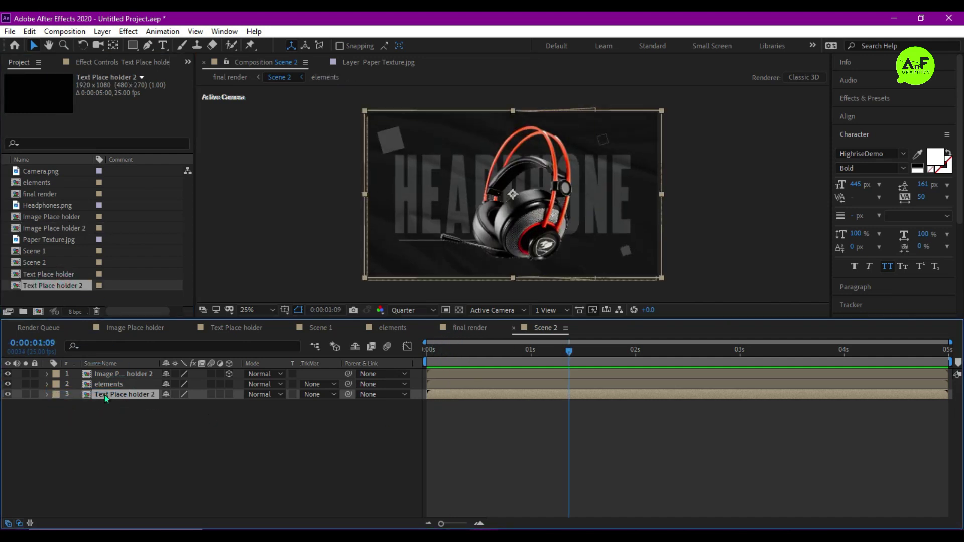
Step: Change Text Place holder 2's HEADPHONE text to CEMAR 3D, then open Image Place holder 2 through Scene 2
double_click(111, 397)
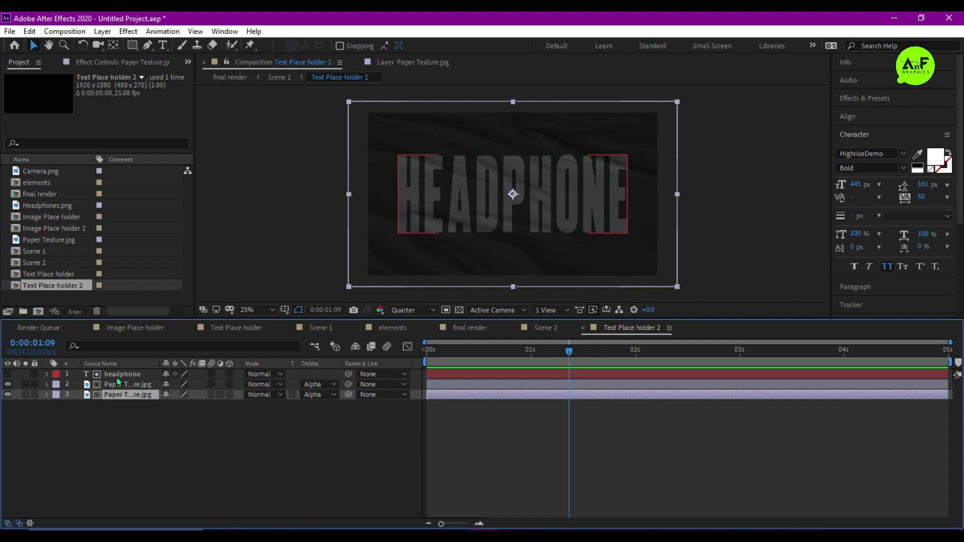
double_click(116, 376)
type("CEMAR")
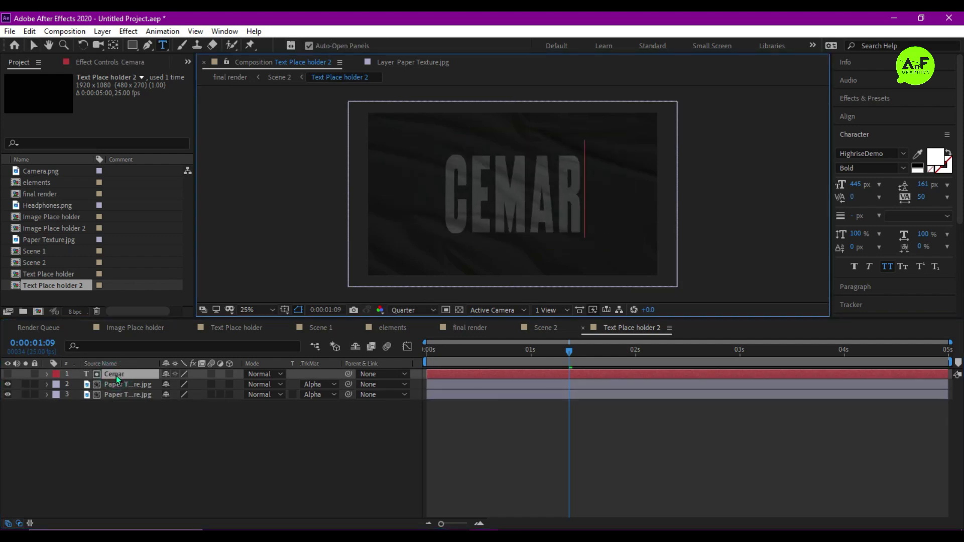
type("A 3D")
left_click(469, 327)
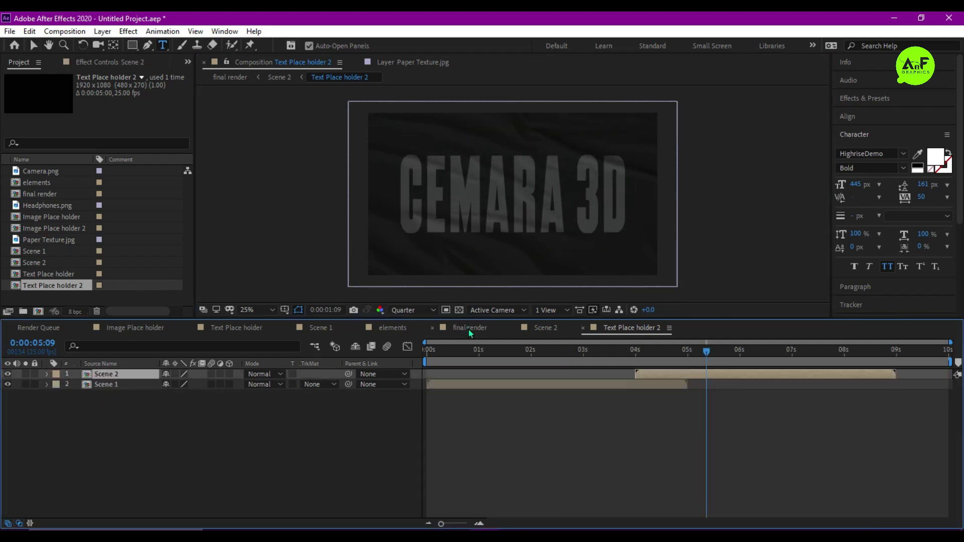
double_click(110, 374)
double_click(116, 375)
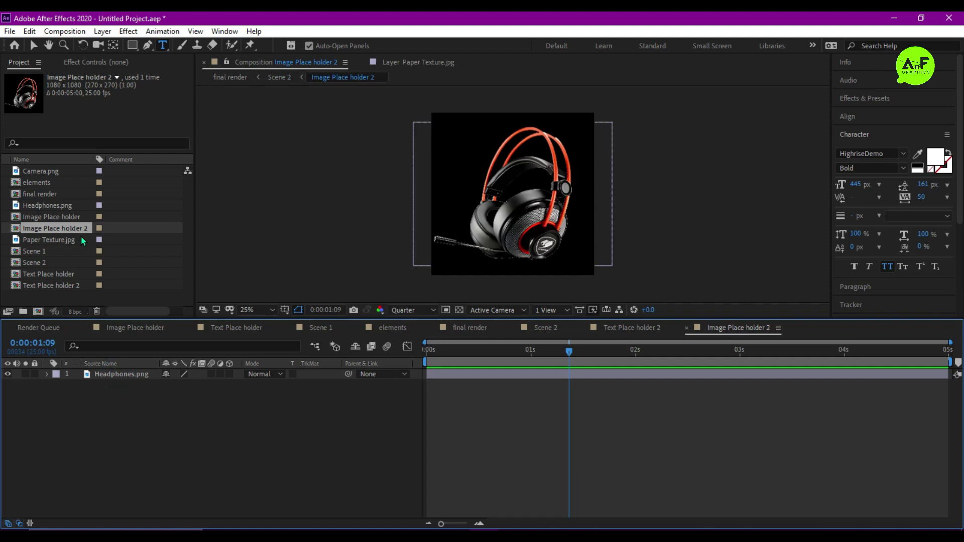
Step: Replace Headphones.png with Camera.png and shrink it to fit the square frame
left_click(43, 172)
left_click(121, 374)
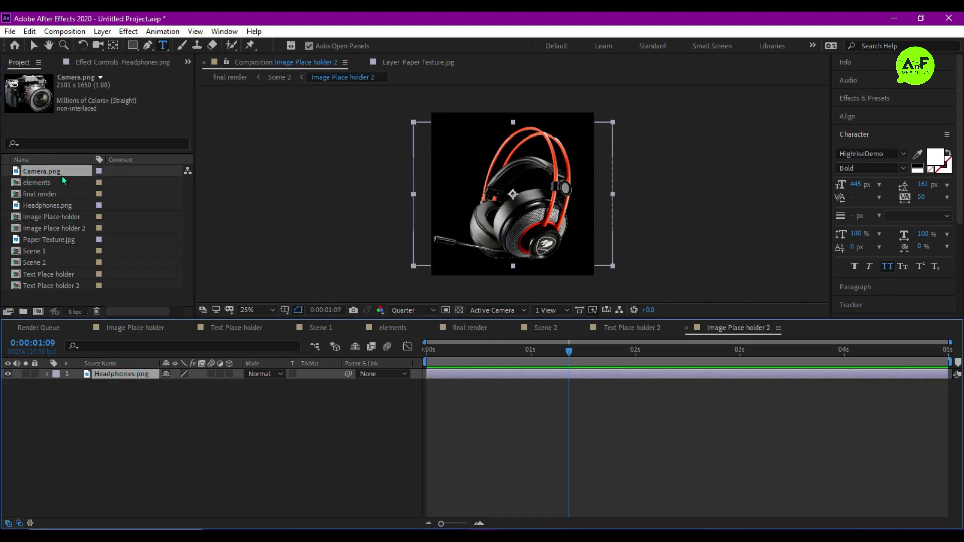
left_click_drag(42, 171, 118, 374)
key("v")
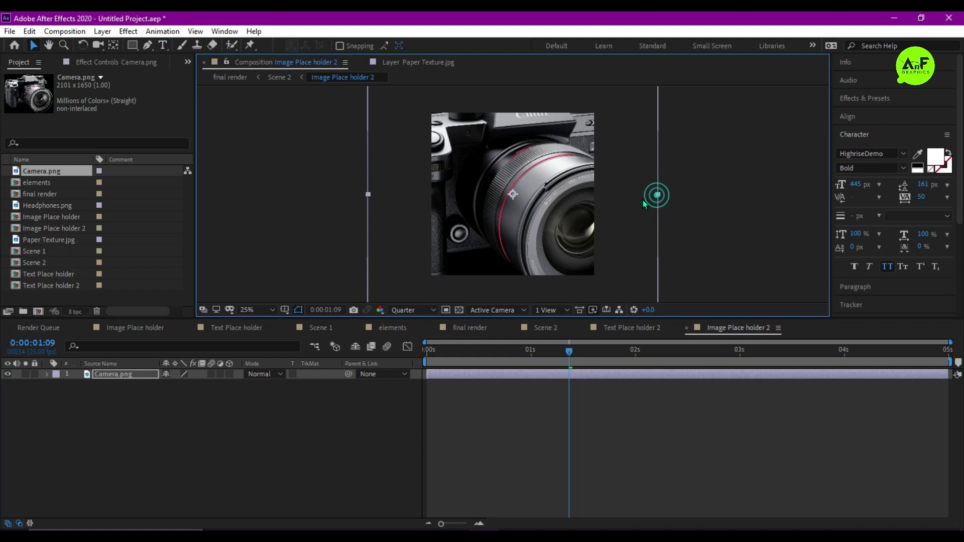
left_click_drag(657, 195, 586, 194)
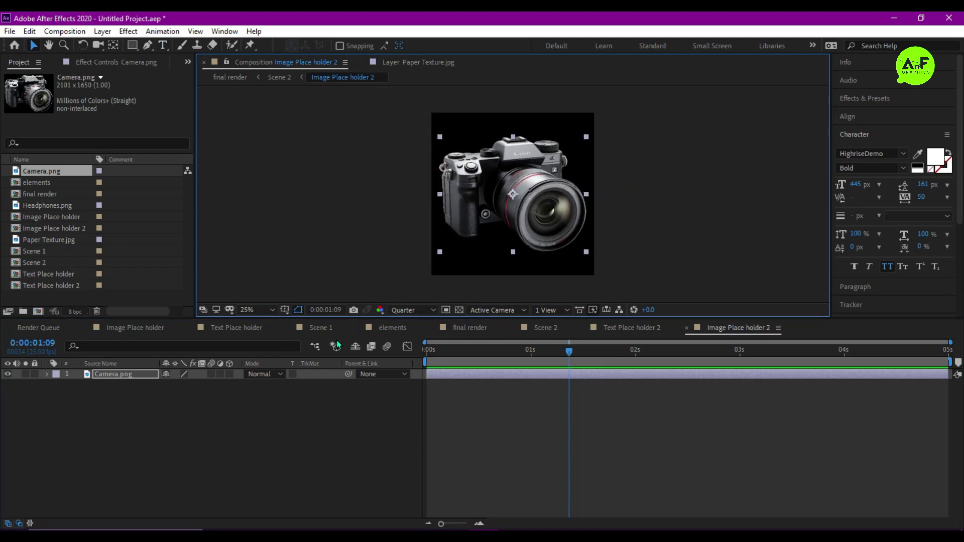
left_click(473, 329)
Step: Add a Null Object to final render and parent Scene 1 and Scene 2 to it
right_click(508, 474)
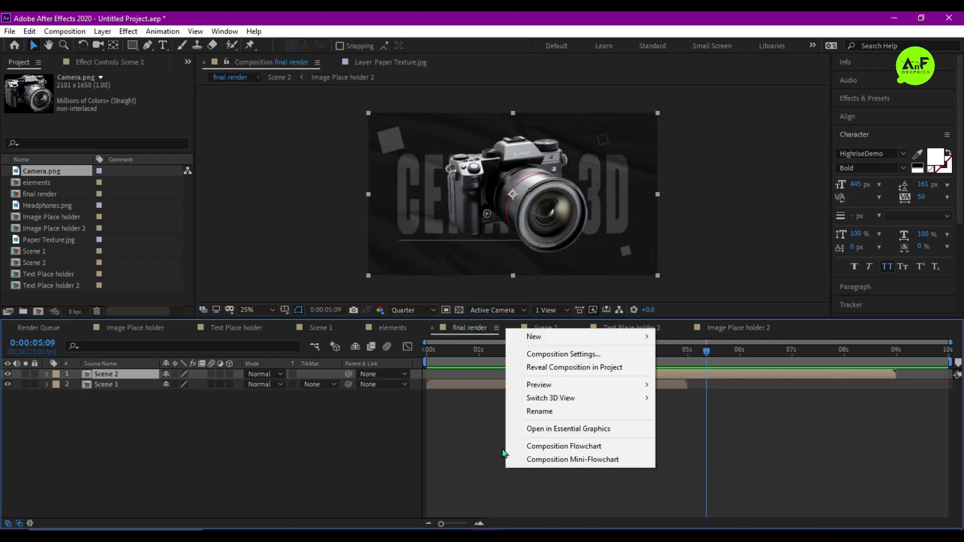
left_click(693, 408)
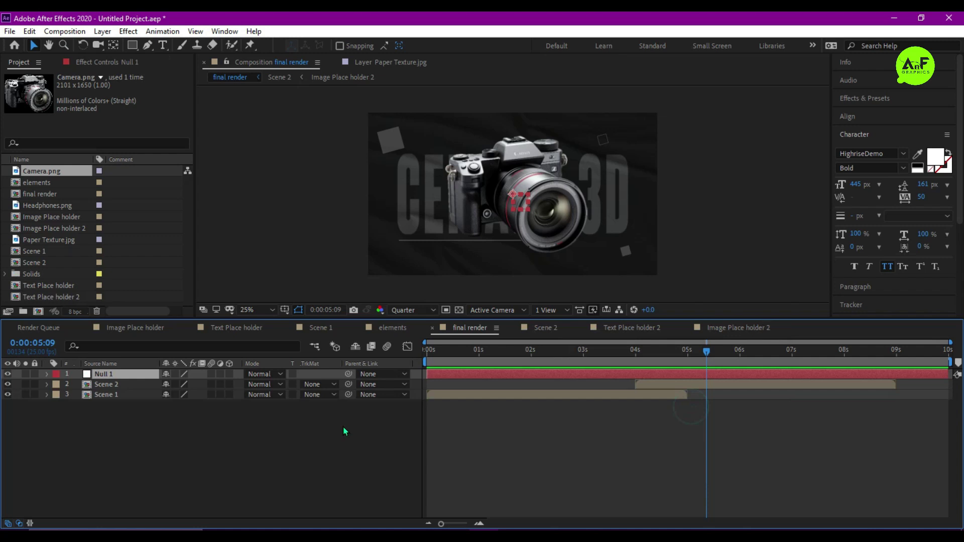
left_click_drag(126, 425, 125, 387)
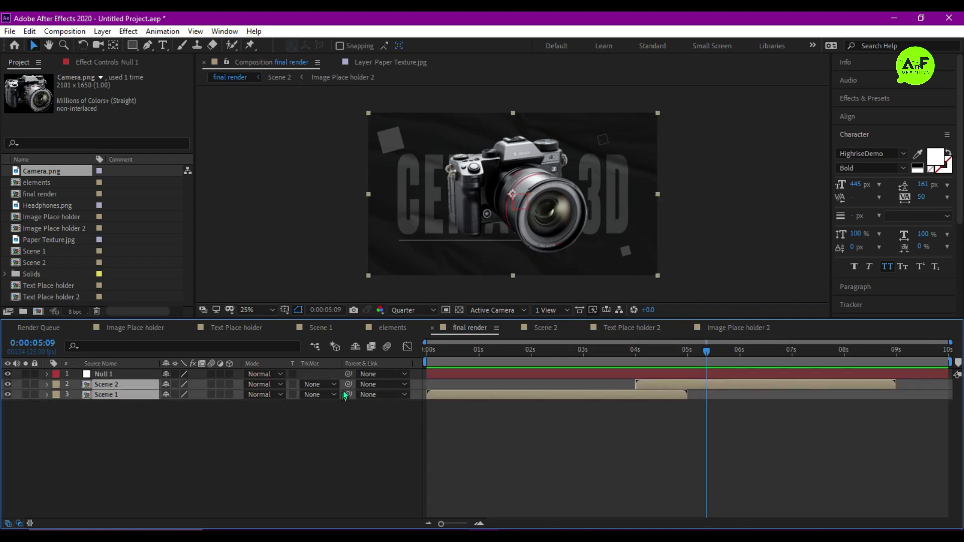
left_click_drag(282, 382, 103, 373)
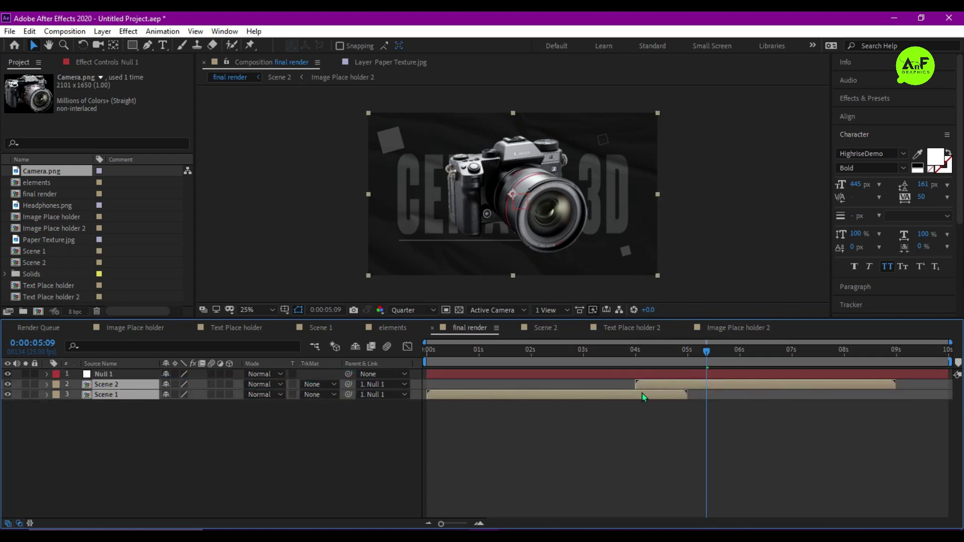
Step: Keyframe Null 1's Position at 4s and 5s, sliding left so the camera scene fills the frame
left_click(638, 353)
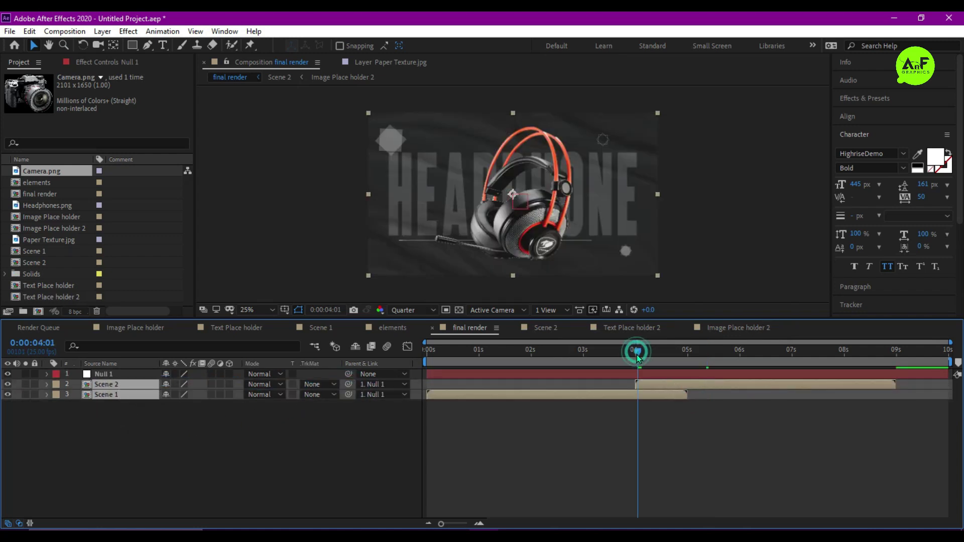
left_click(133, 375)
key("p")
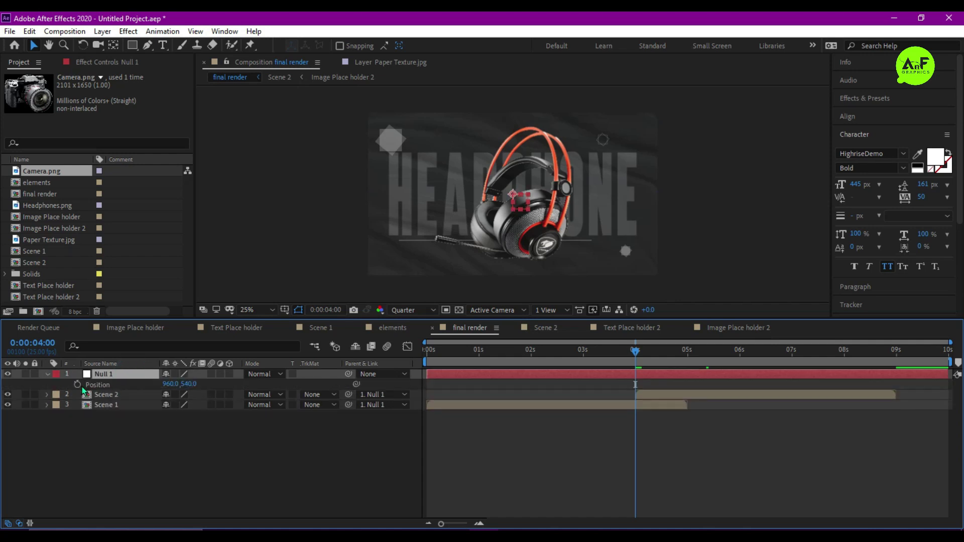
left_click(77, 385)
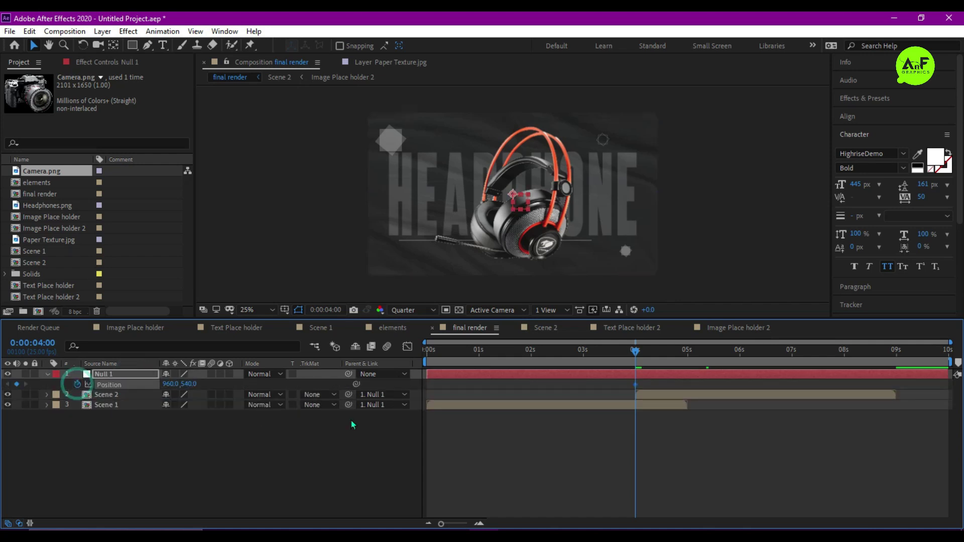
left_click(687, 355)
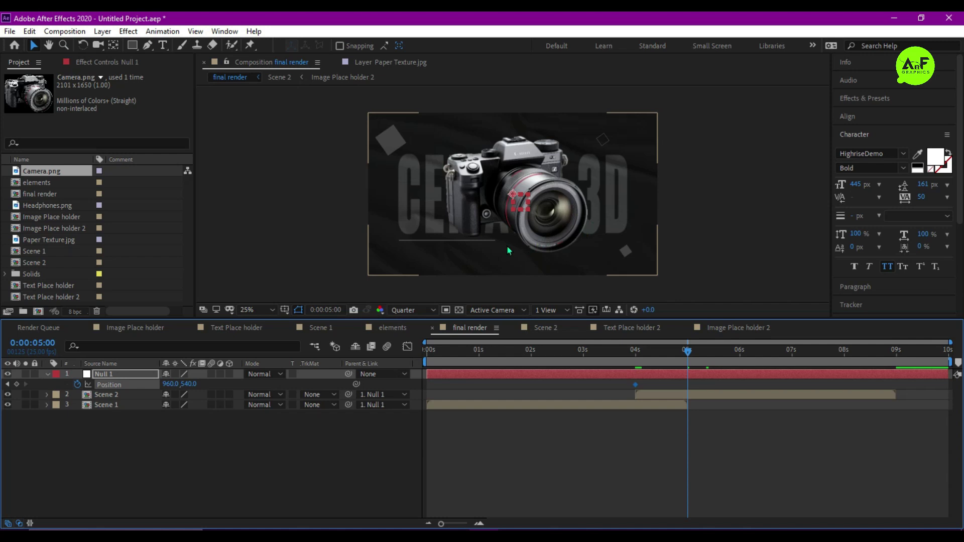
left_click_drag(507, 246, 767, 238)
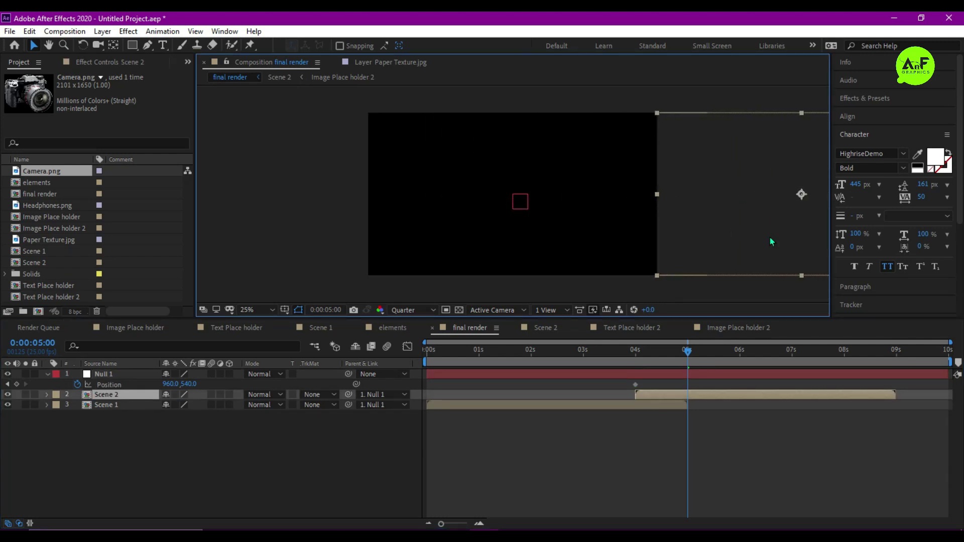
key("Return")
left_click_drag(520, 201, 222, 189)
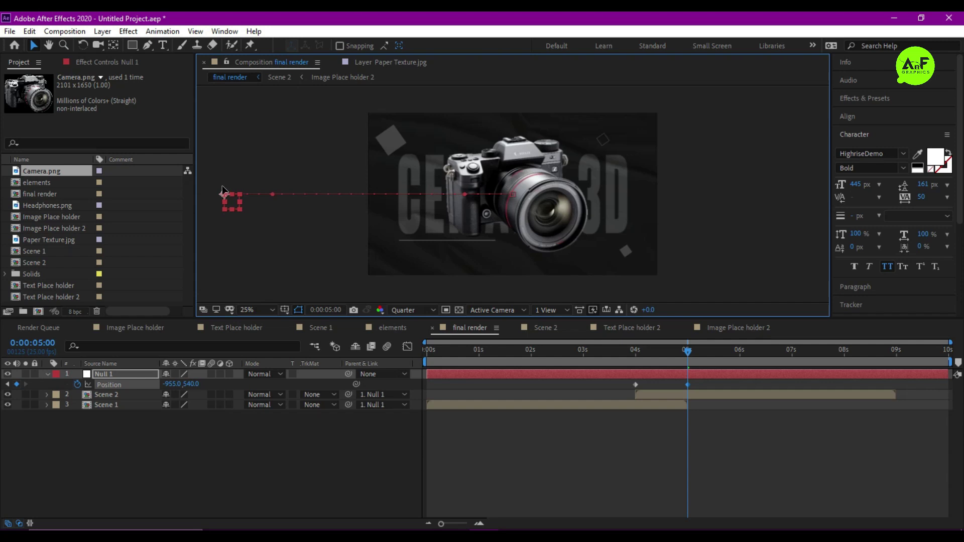
Step: Preview the slide transition and open the Scene 2 comp
key("space")
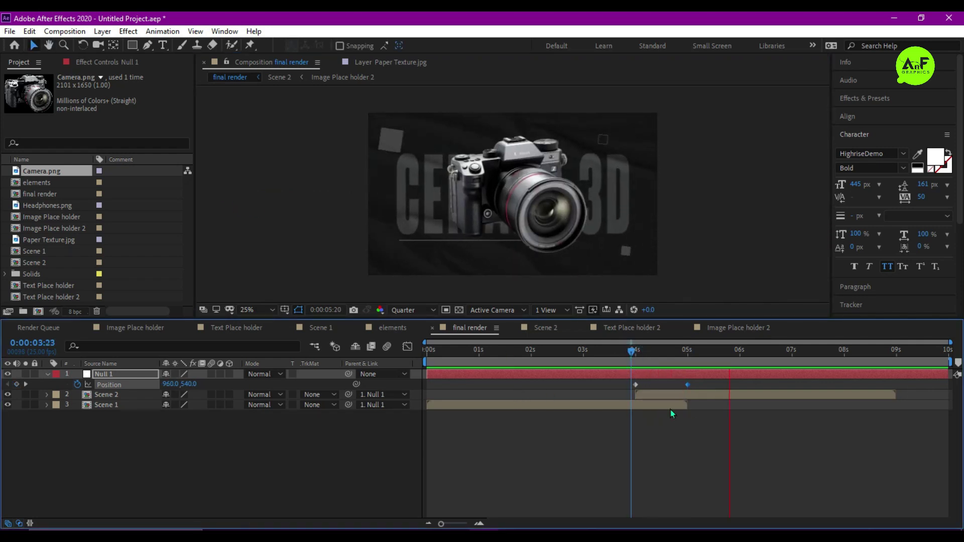
key("space")
double_click(649, 395)
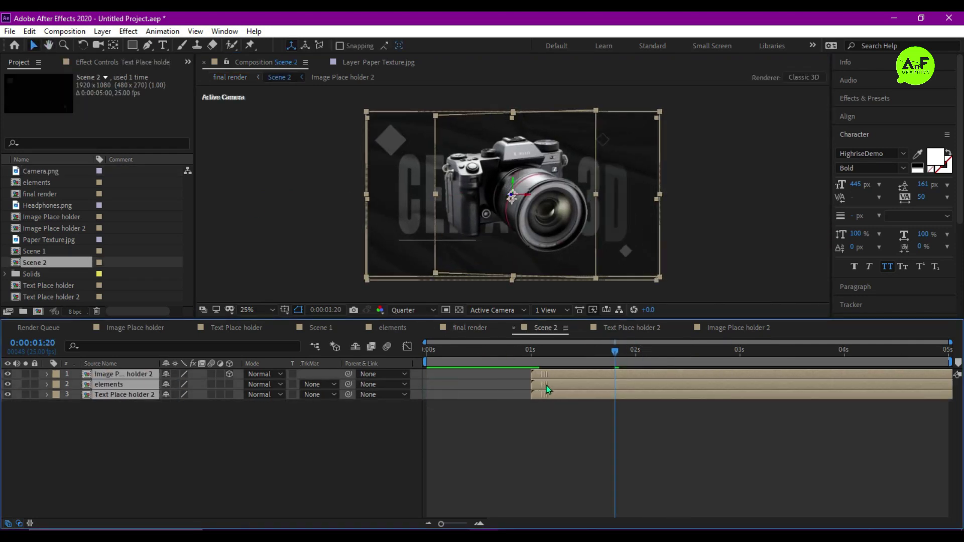
Step: Start the Text Place holder 2 layer at 0s, then scrub final render to just before the transition
left_click(495, 360)
left_click(520, 436)
left_click(539, 397)
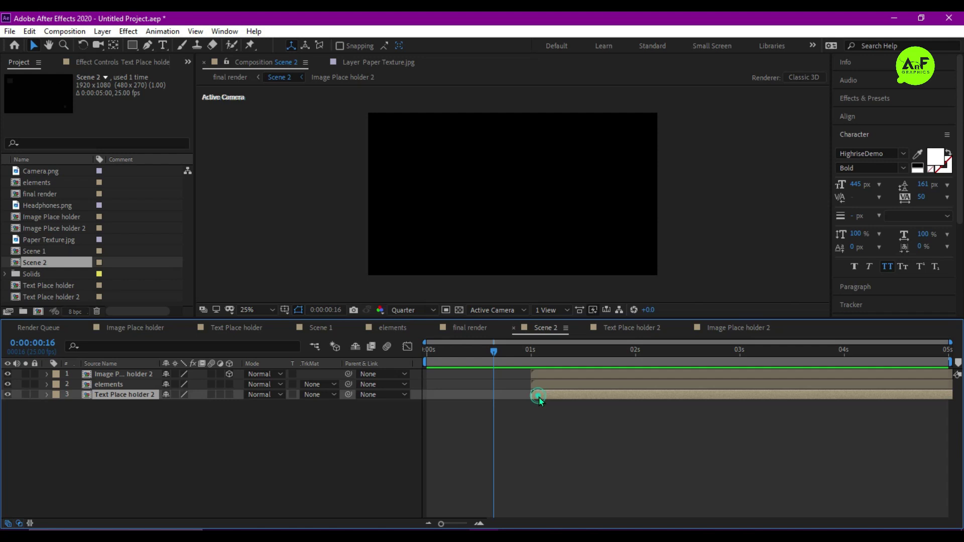
left_click_drag(548, 396, 445, 396)
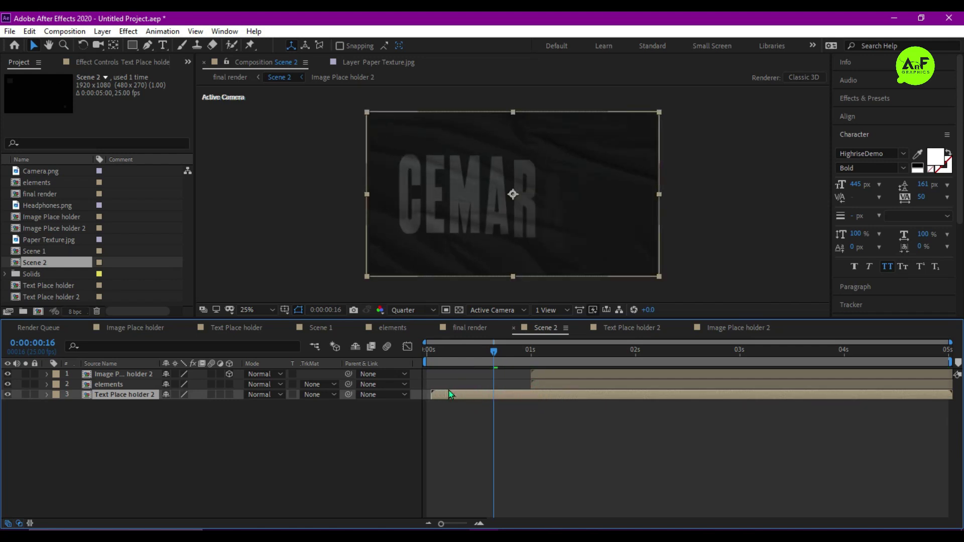
left_click(446, 332)
left_click_drag(516, 349, 601, 349)
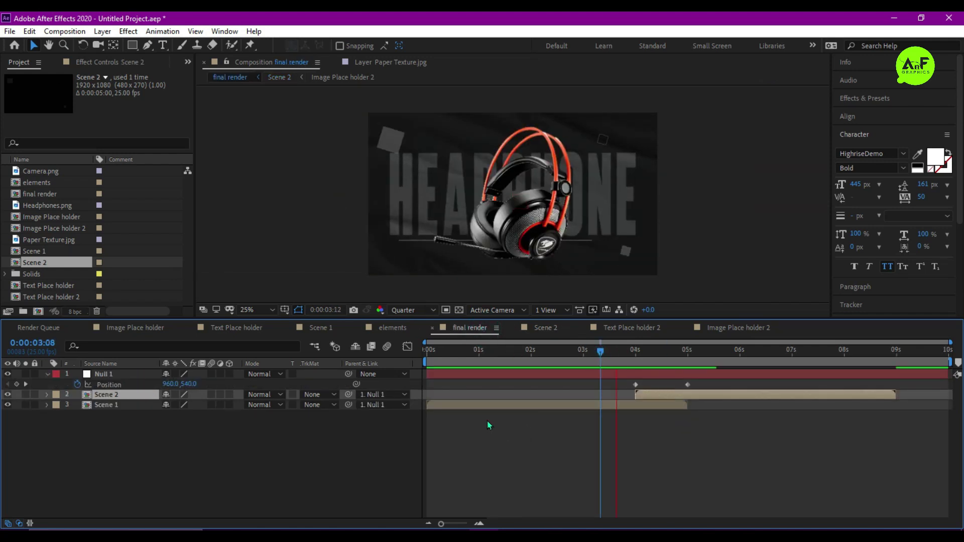